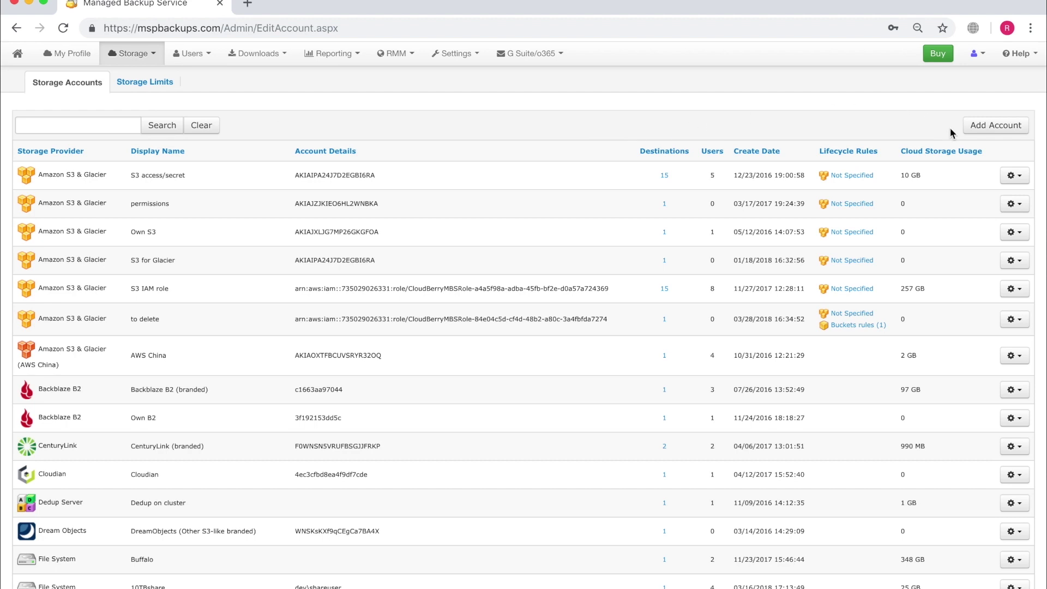
# Create a new S3 Compatible storage account with Wasabi as its display name and save it.
pyautogui.click(973, 127)
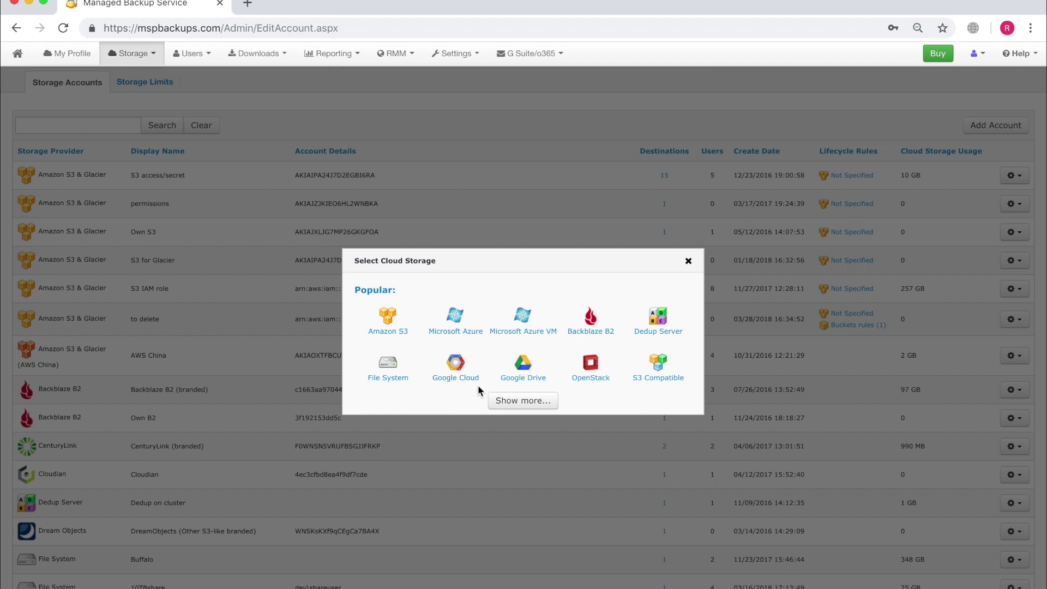
pyautogui.click(661, 378)
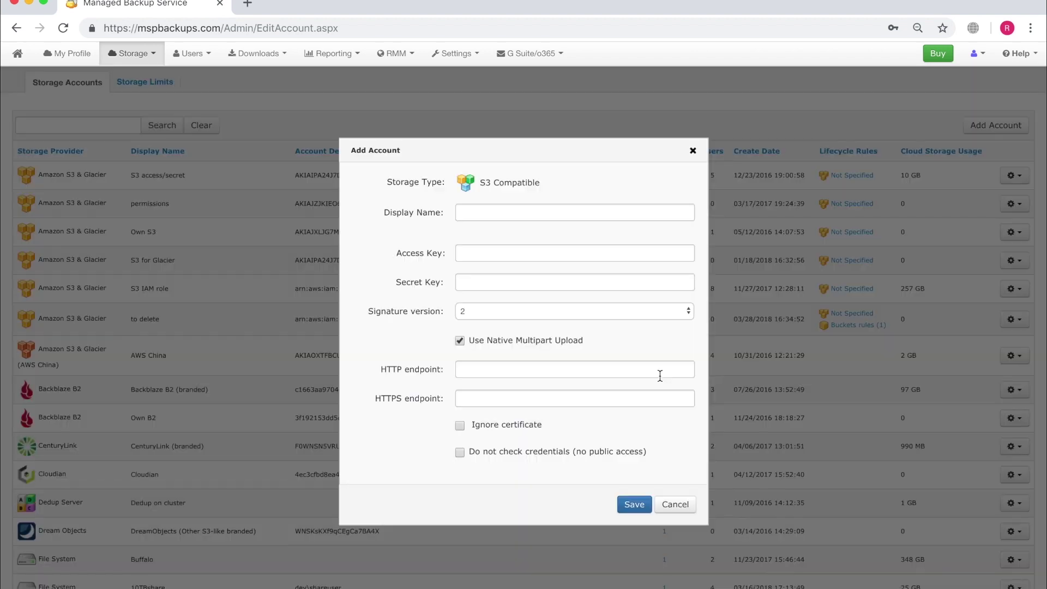
pyautogui.click(519, 212)
pyautogui.click(507, 243)
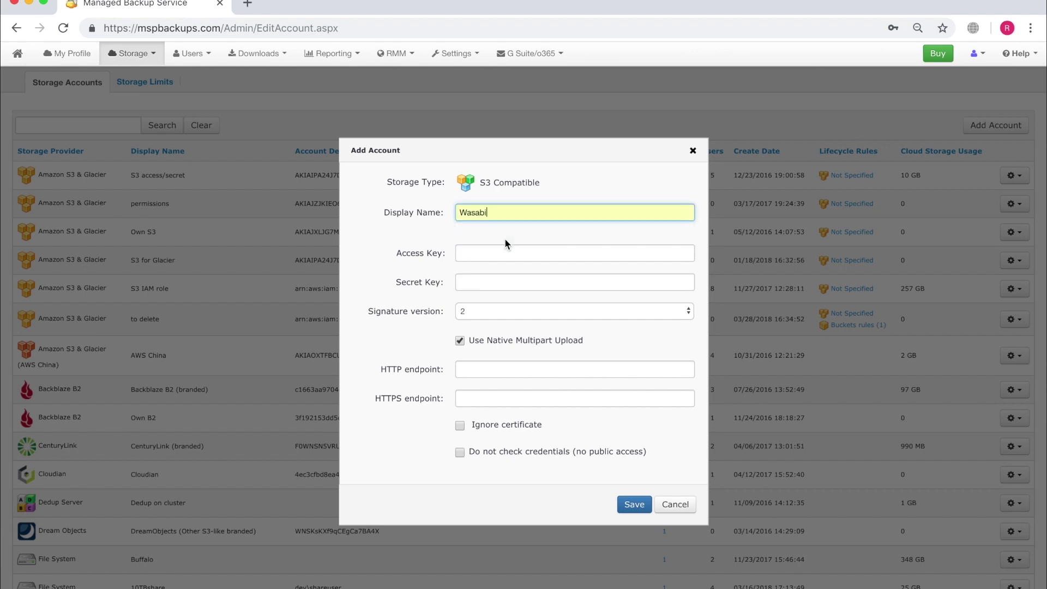
pyautogui.click(634, 506)
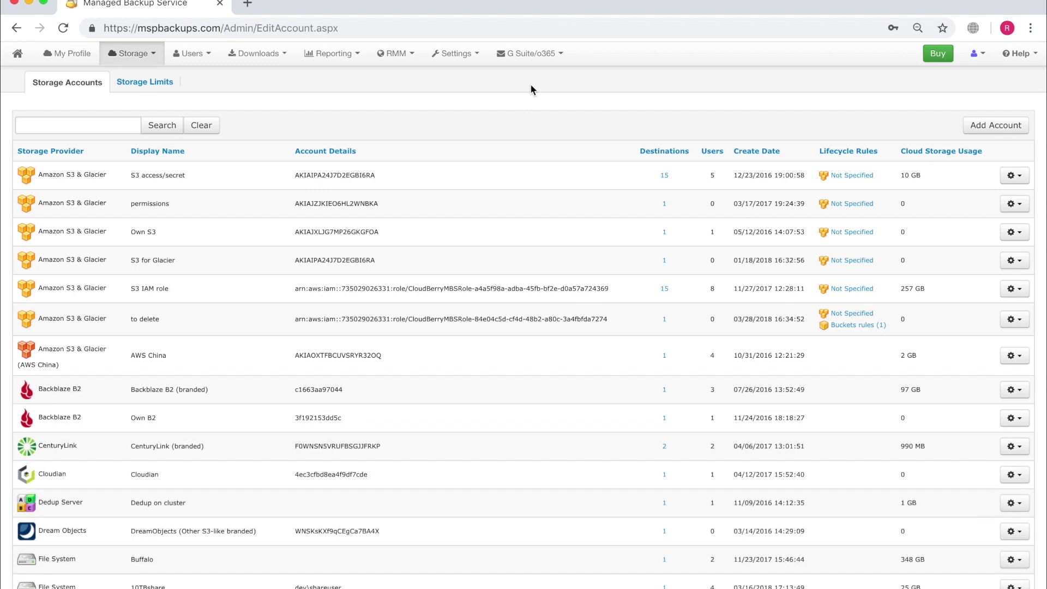
# In the G Suite/o365 General settings, set the custom DNS to test.domain.com and save.
pyautogui.click(528, 59)
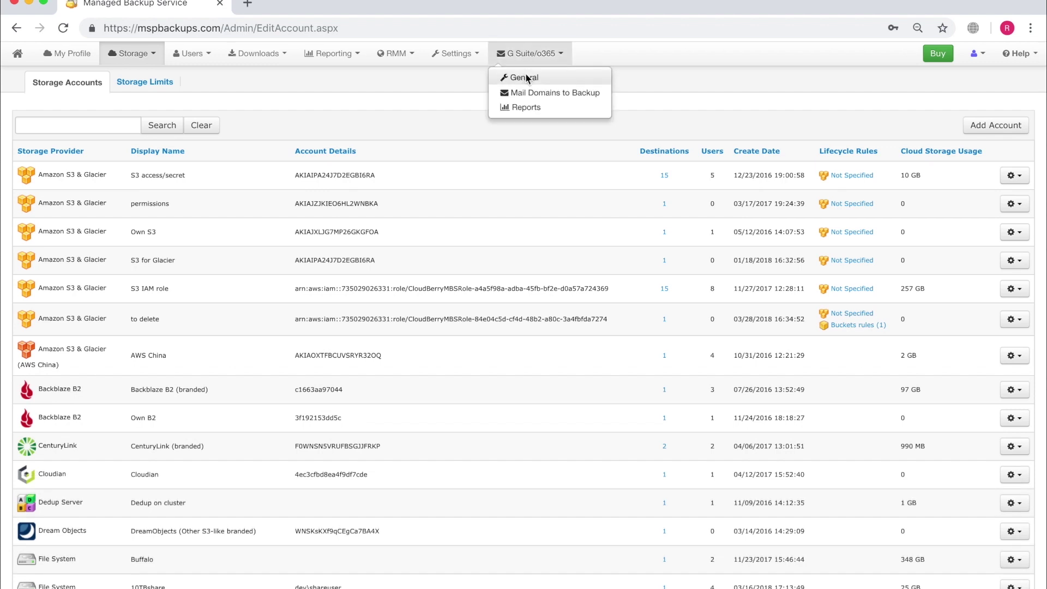
pyautogui.click(525, 77)
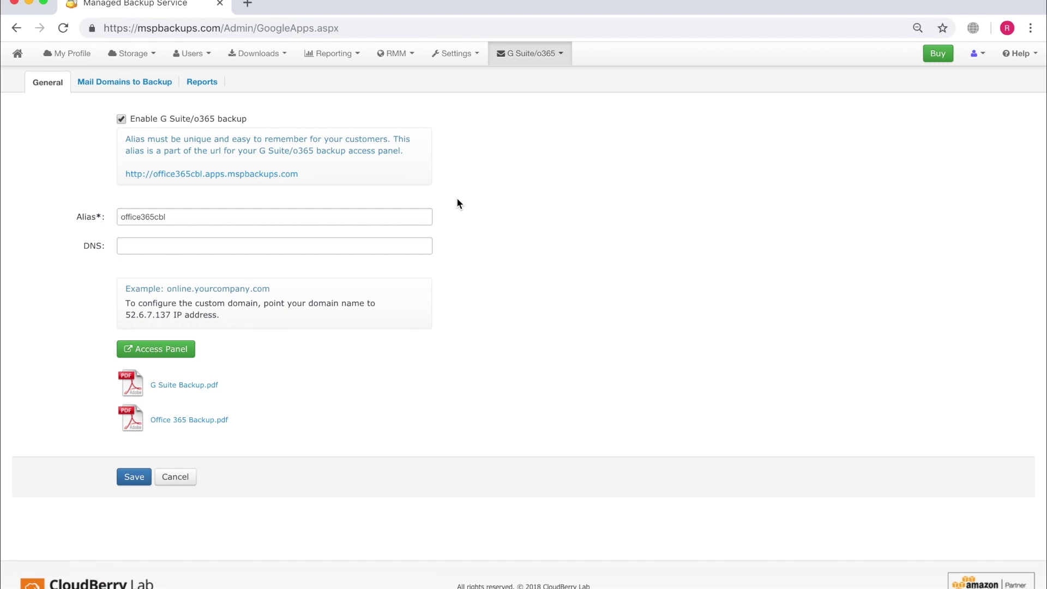
pyautogui.moveTo(308, 181); pyautogui.dragTo(208, 173)
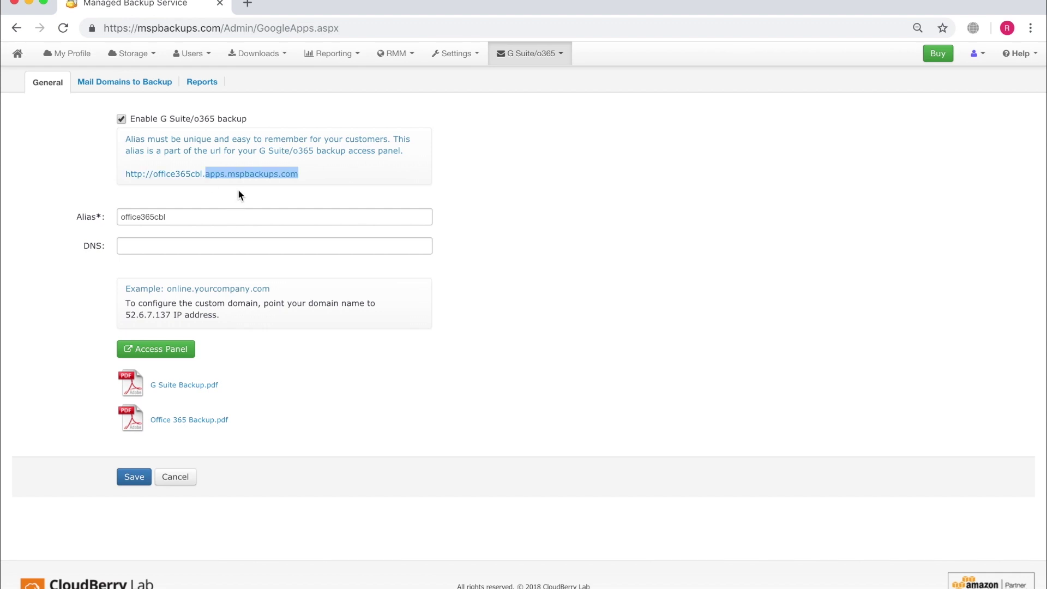
pyautogui.moveTo(185, 214); pyautogui.dragTo(121, 218)
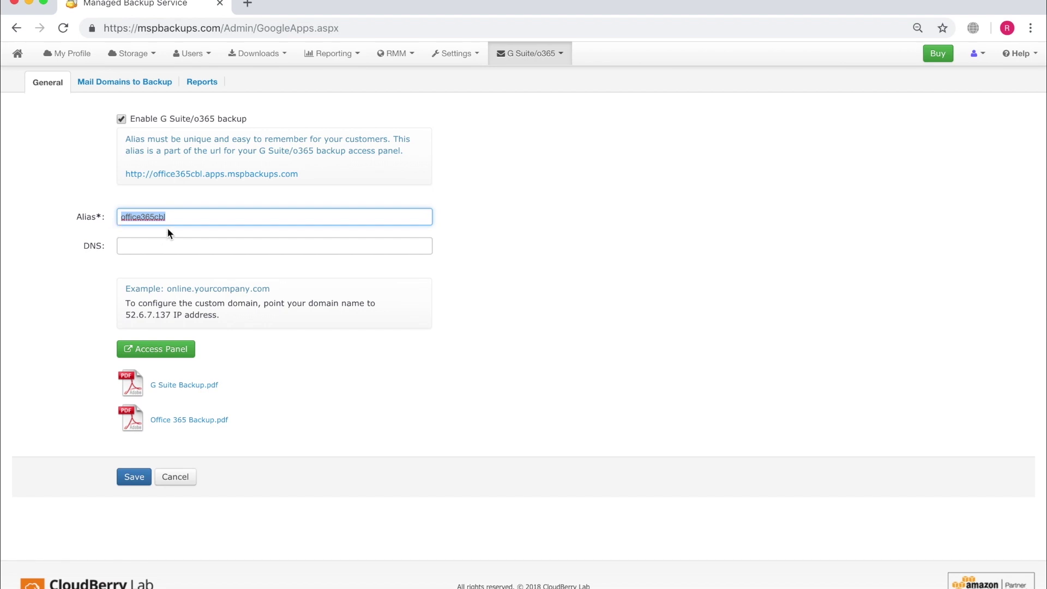
pyautogui.click(158, 244)
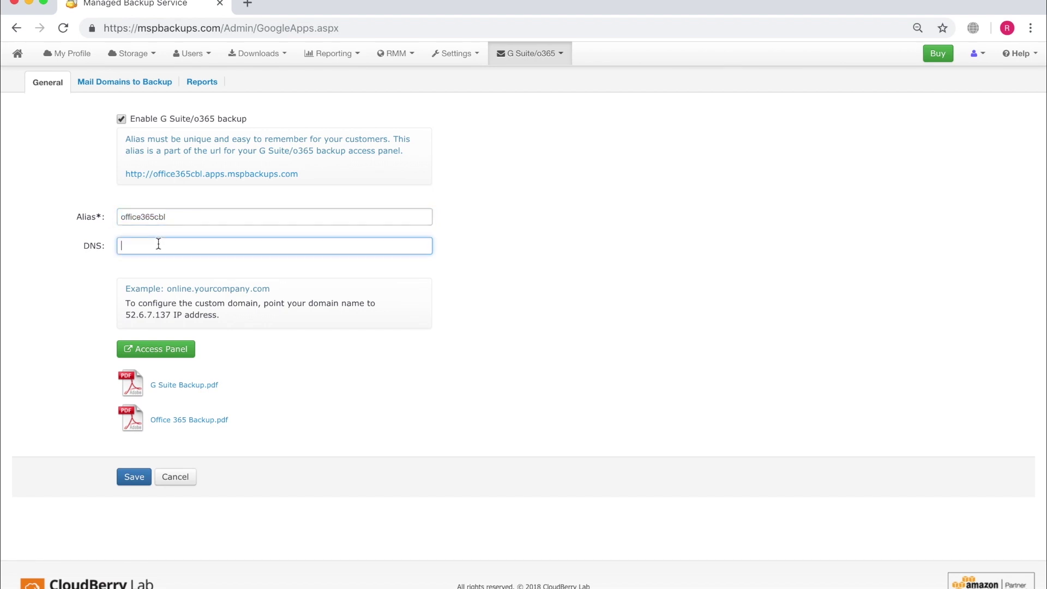
pyautogui.write('test.domain.com')
pyautogui.moveTo(124, 316); pyautogui.dragTo(173, 321)
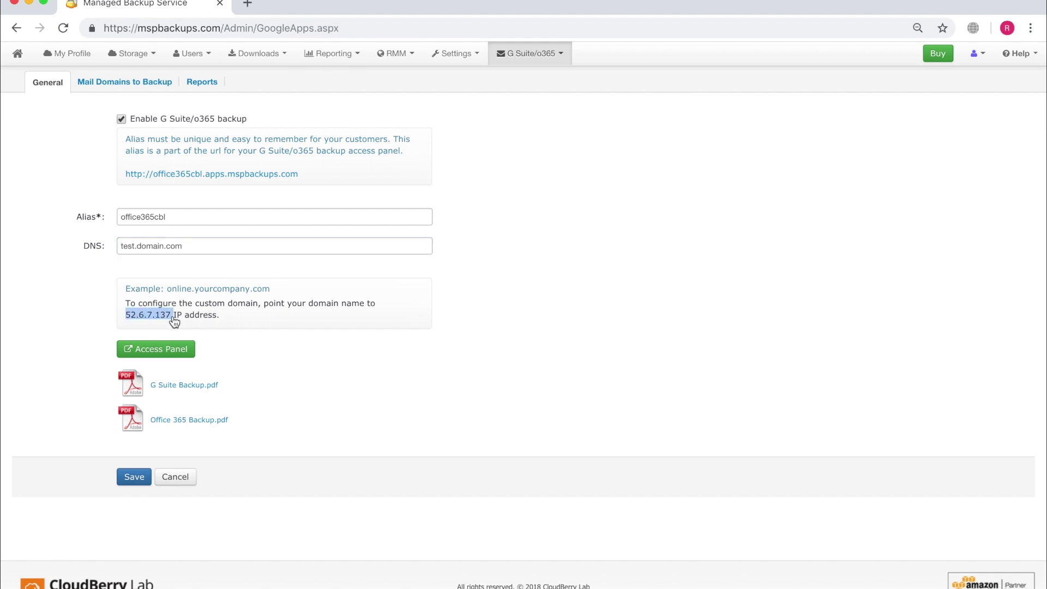
pyautogui.click(137, 479)
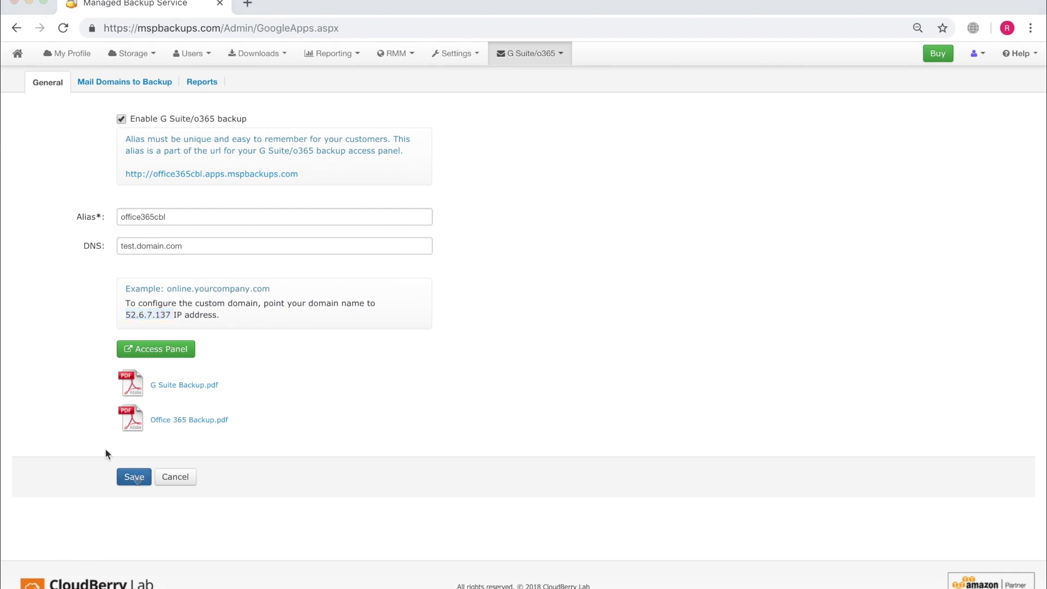
pyautogui.click(112, 88)
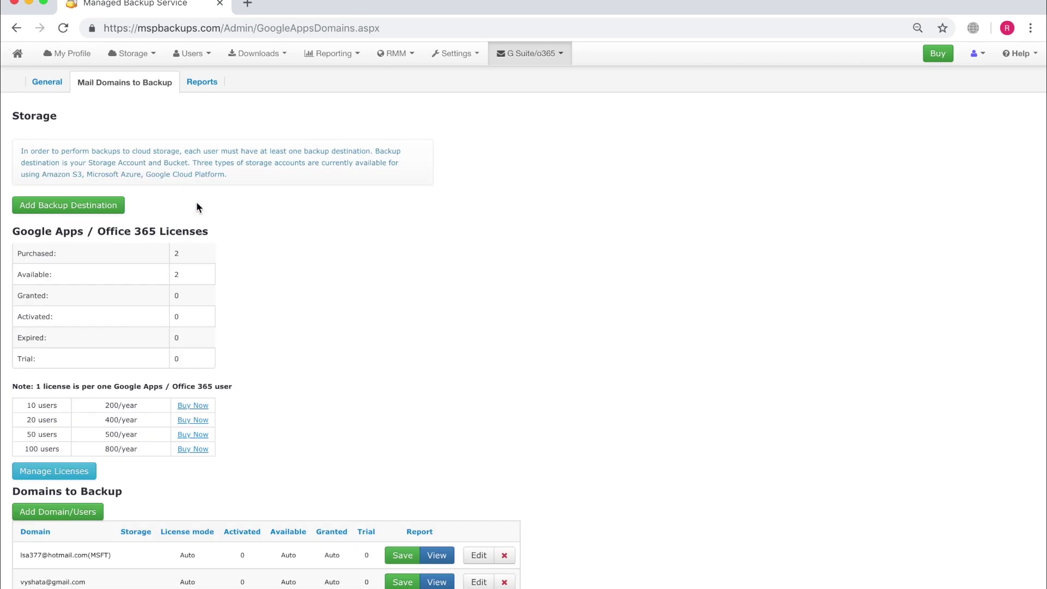
# Add a backup destination on the Azure cbleastus account, keeping bucket cbleastus (backup) and 100 GB.
pyautogui.click(97, 206)
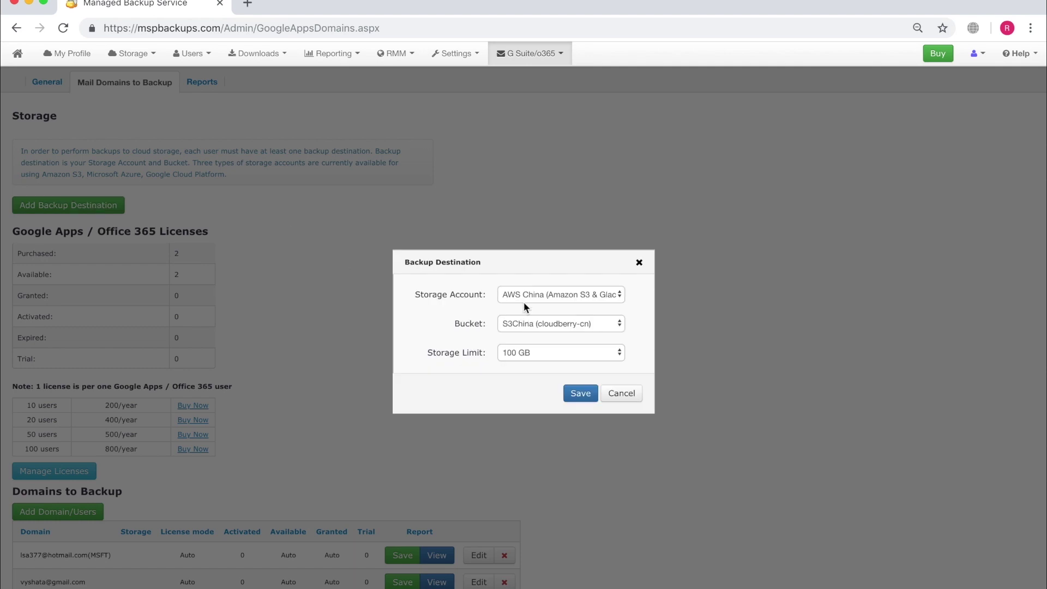
pyautogui.click(524, 299)
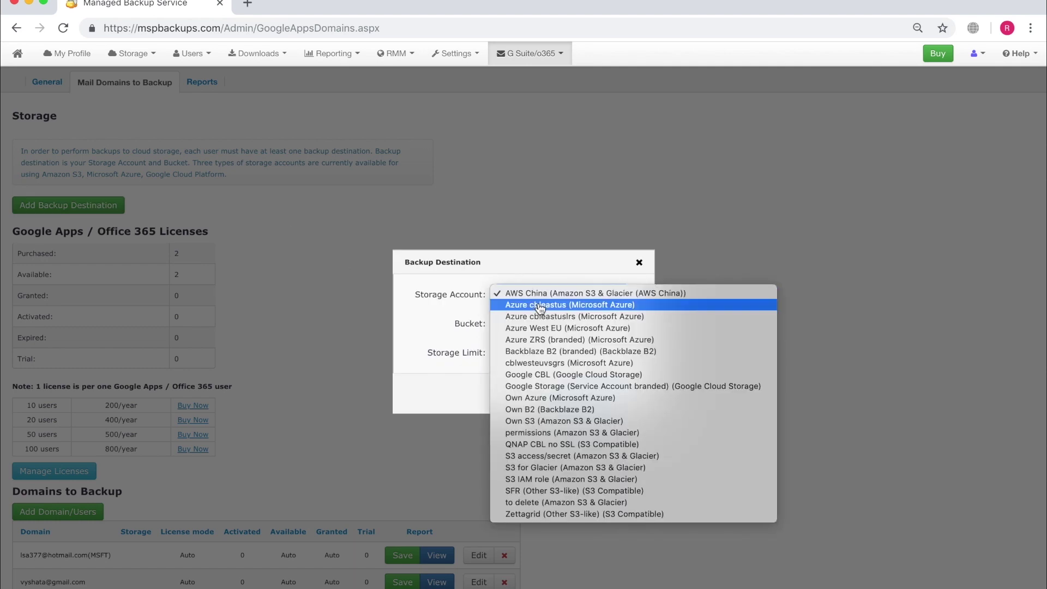
pyautogui.click(540, 309)
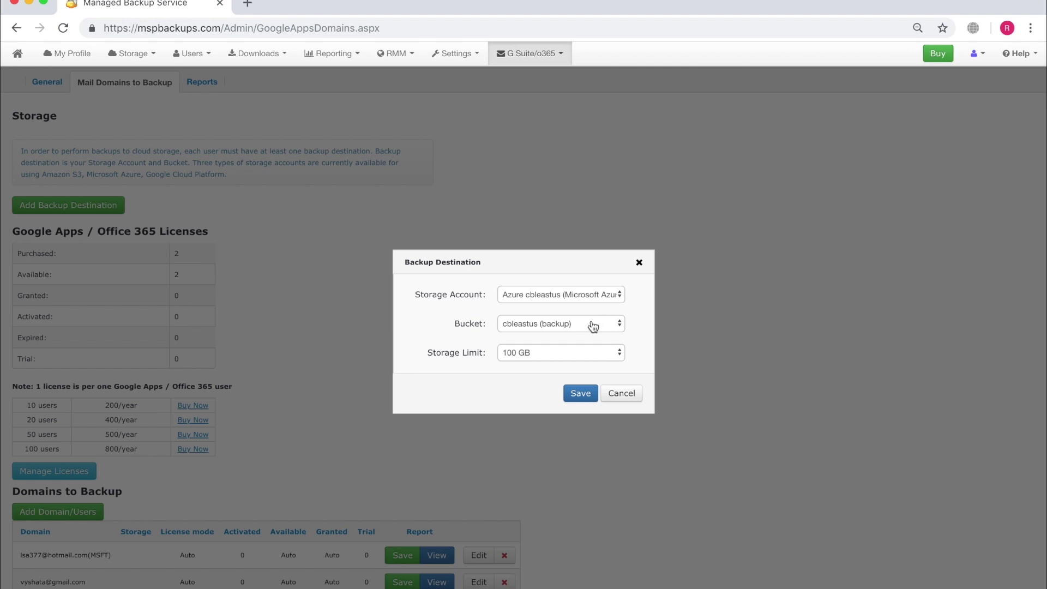
pyautogui.click(580, 394)
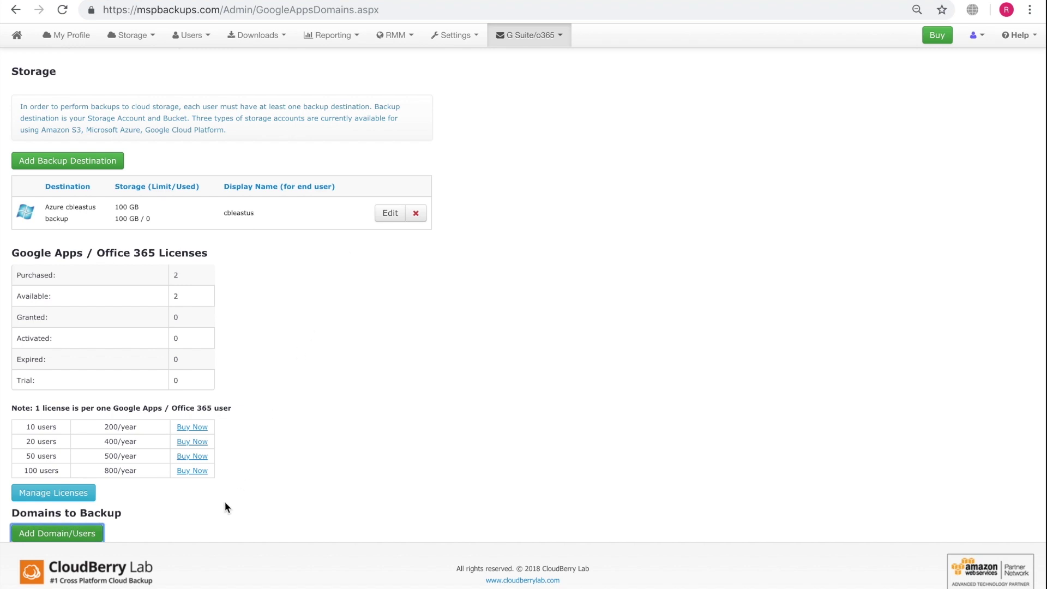
# Add domain test.domain.com with cbleastus (backup) storage and Manual license mode.
pyautogui.click(82, 533)
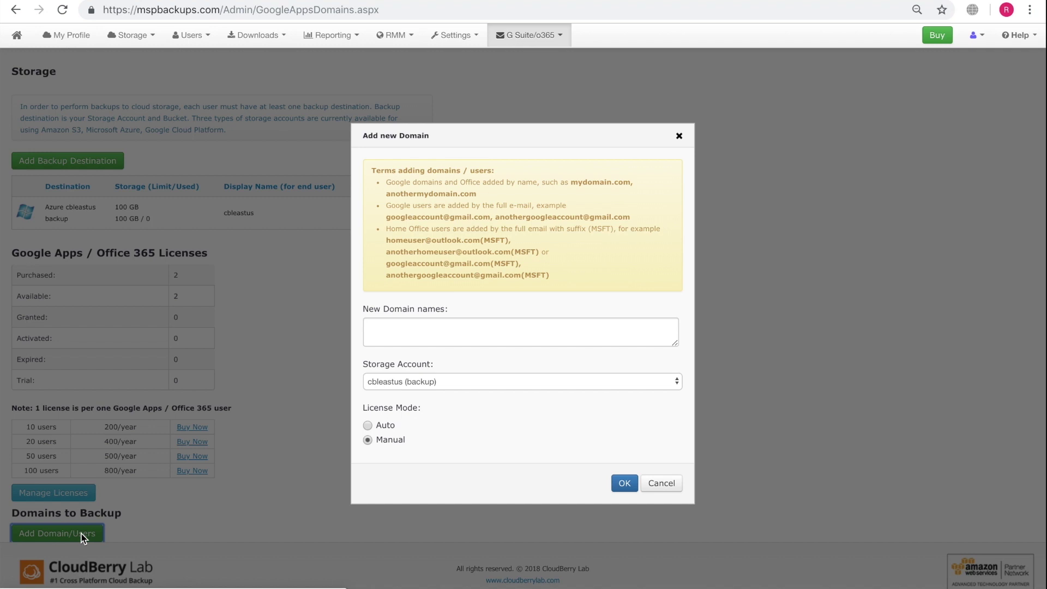
pyautogui.click(432, 330)
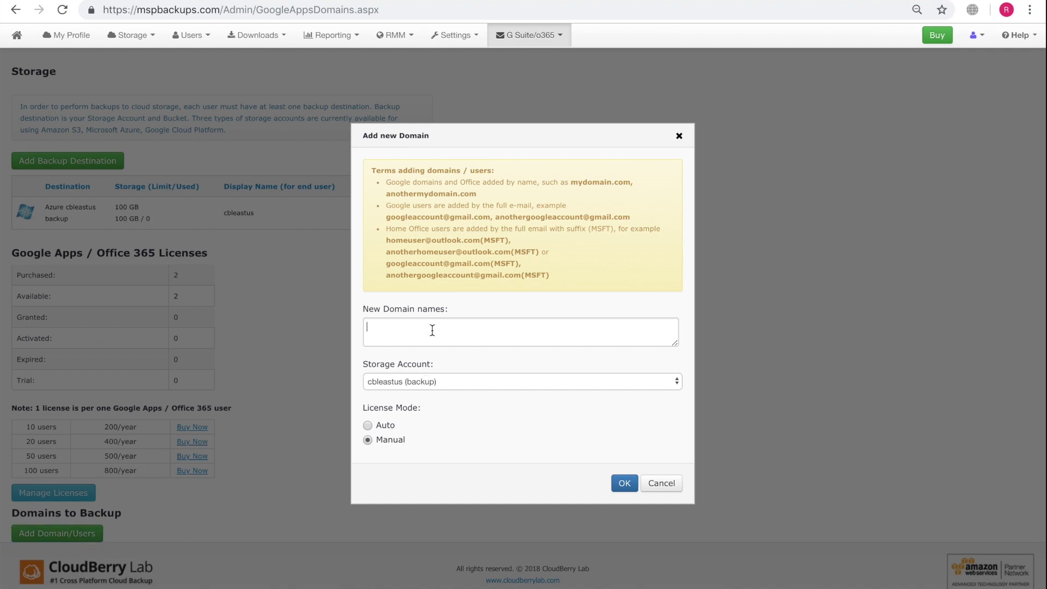
pyautogui.write('test.domain.com')
pyautogui.click(458, 382)
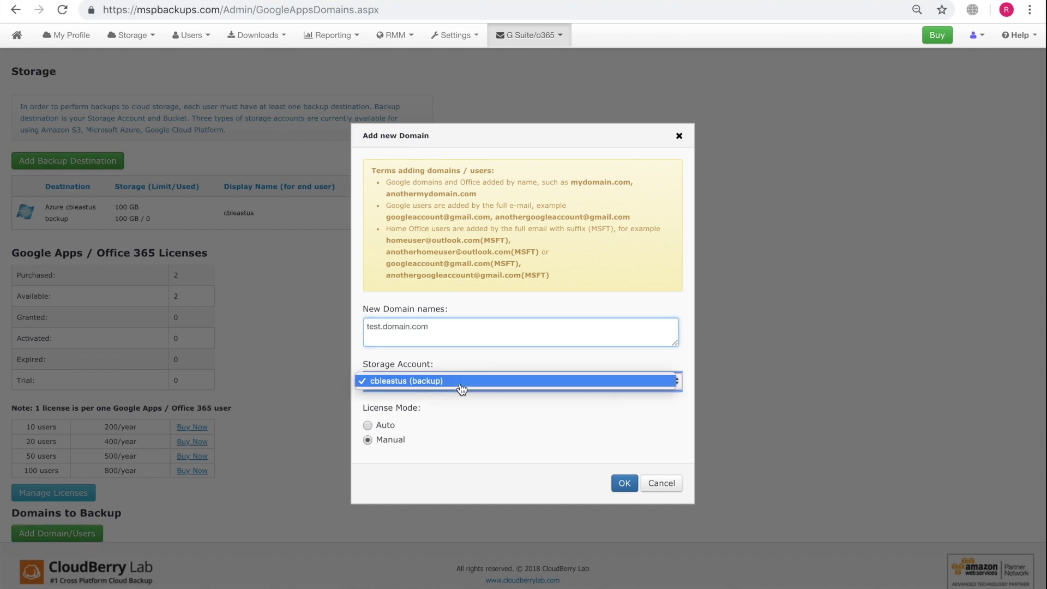
pyautogui.click(460, 386)
pyautogui.click(368, 426)
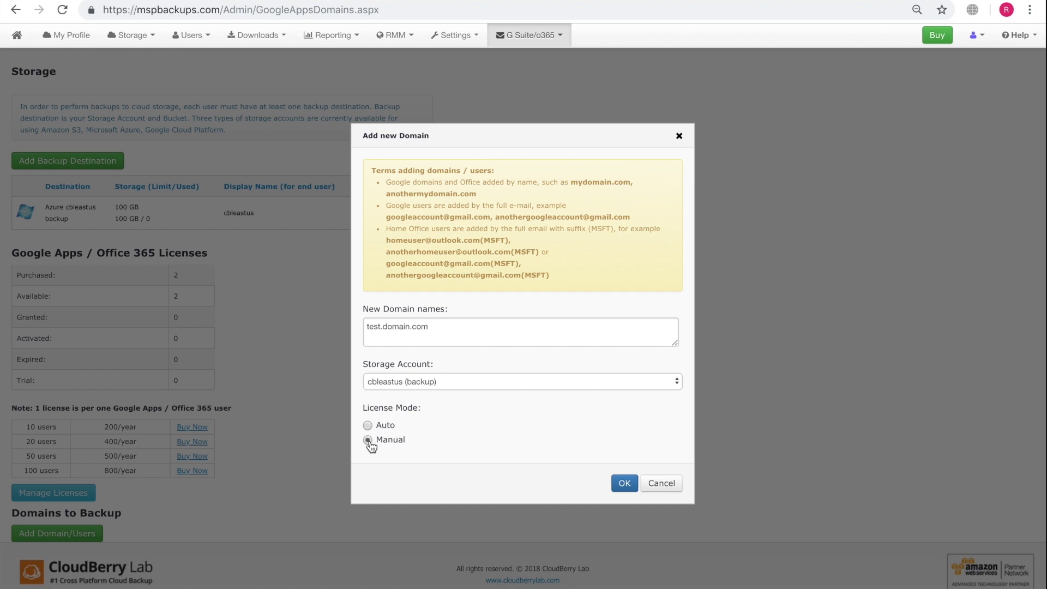
pyautogui.click(368, 440)
pyautogui.click(624, 483)
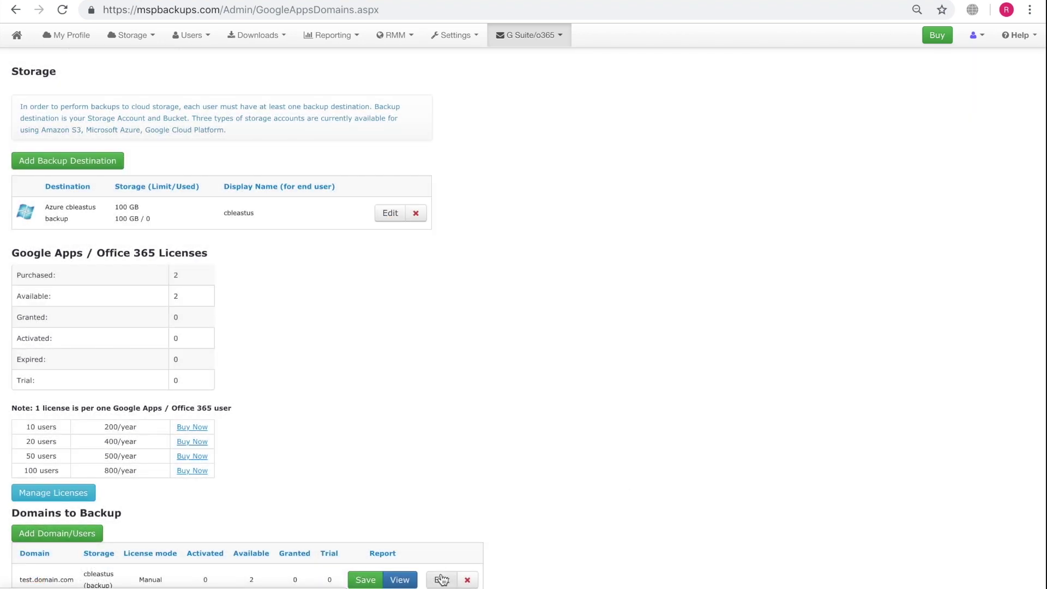
pyautogui.click(442, 579)
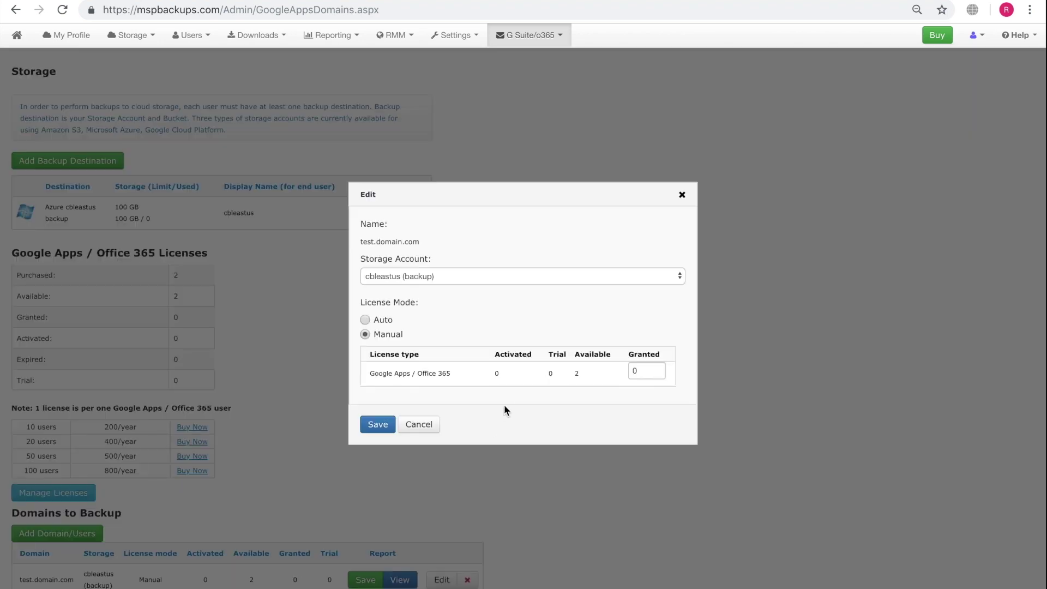
pyautogui.click(680, 195)
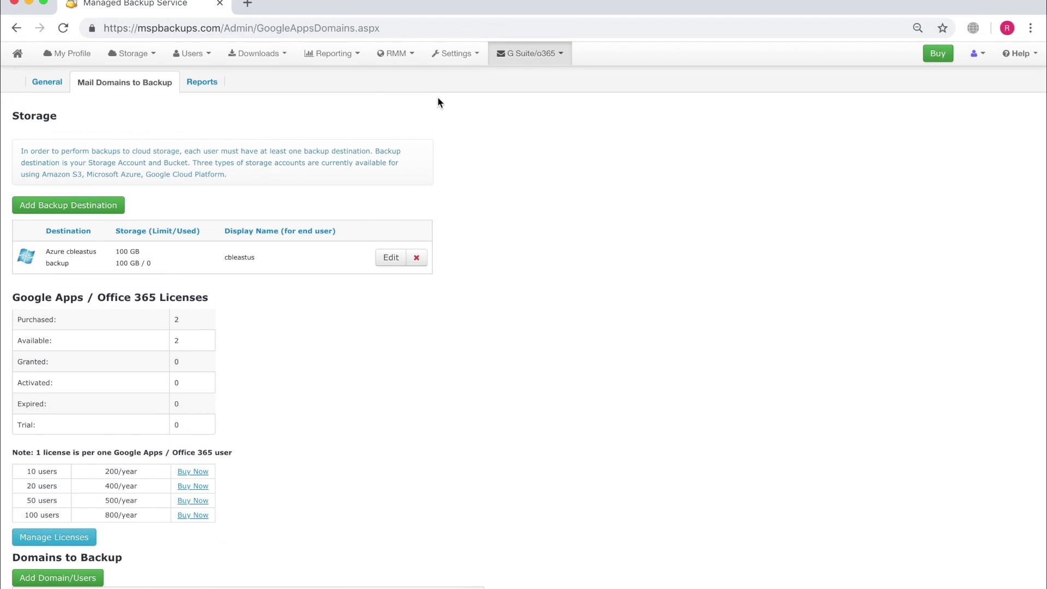
# Save the Online Access settings, then go to the G Suite/o365 General page.
pyautogui.click(456, 57)
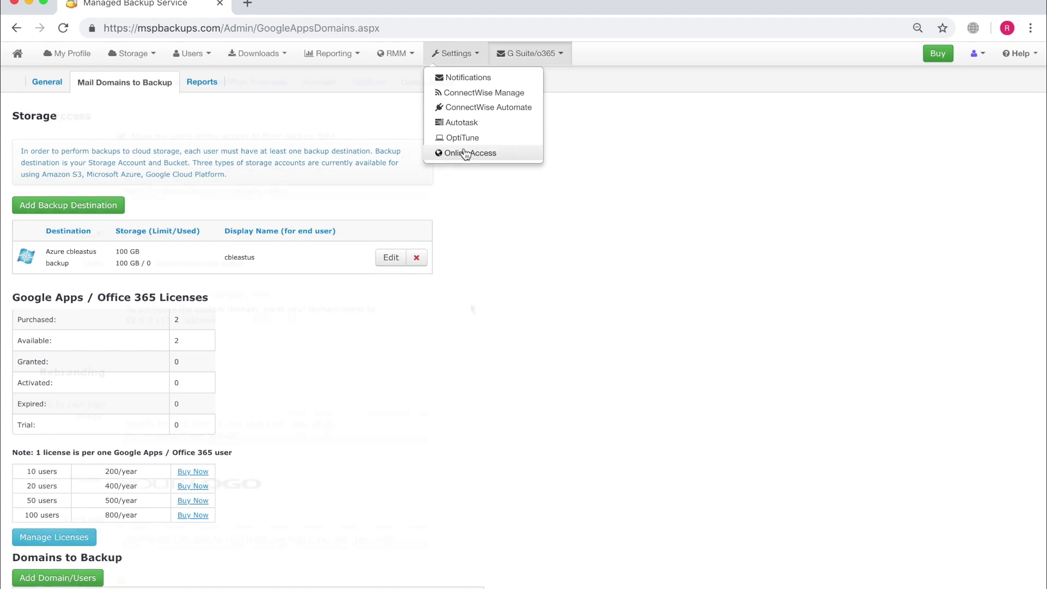
pyautogui.click(466, 154)
pyautogui.scroll(-1, 470, 302)
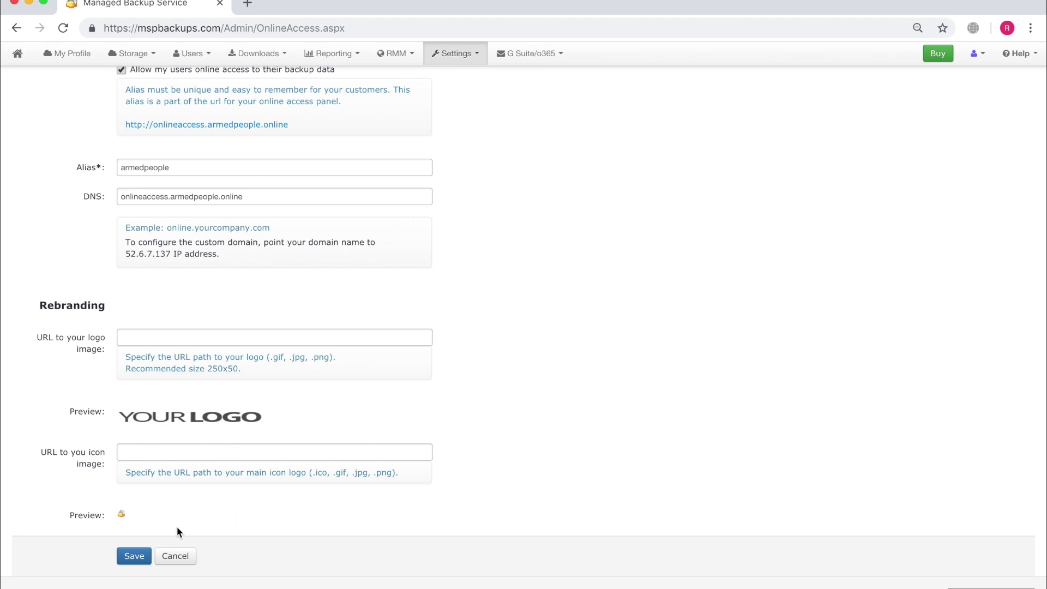
pyautogui.click(135, 556)
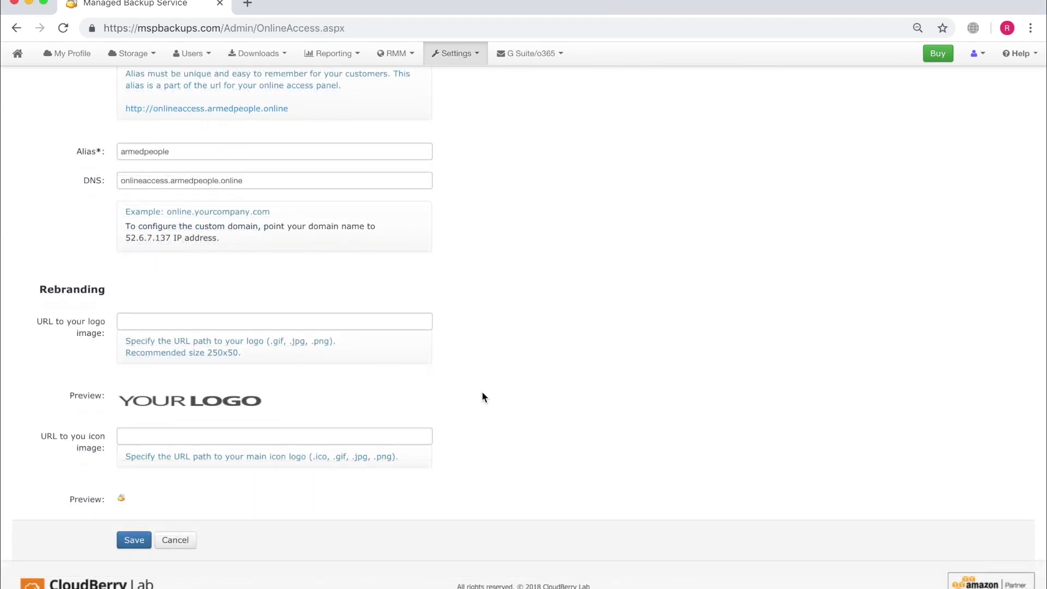
pyautogui.click(530, 55)
pyautogui.click(529, 72)
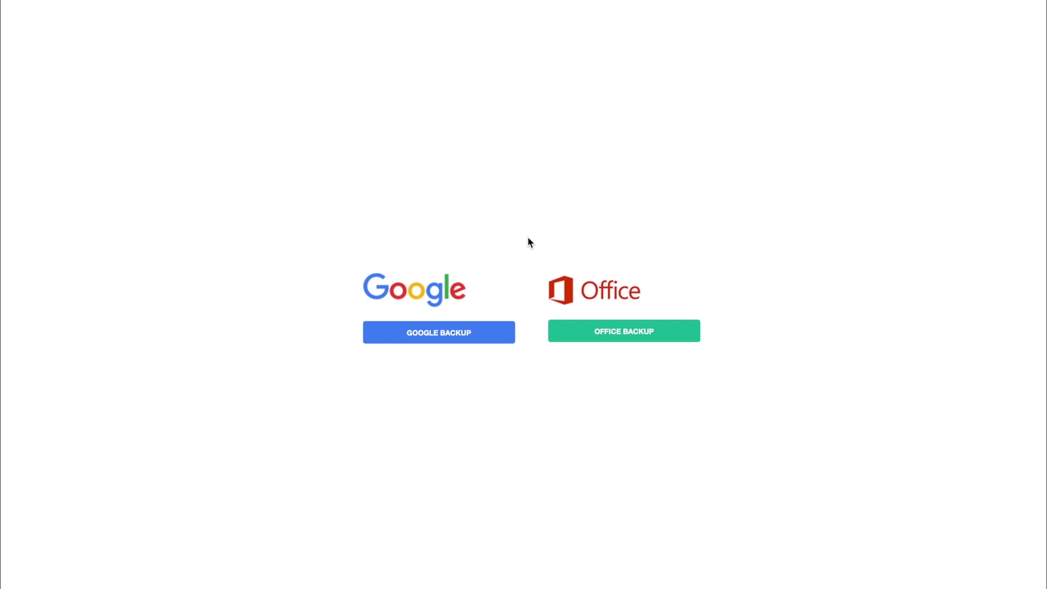
# Choose Office Backup and sign in with Office under Business (Office 365 Work).
pyautogui.click(627, 334)
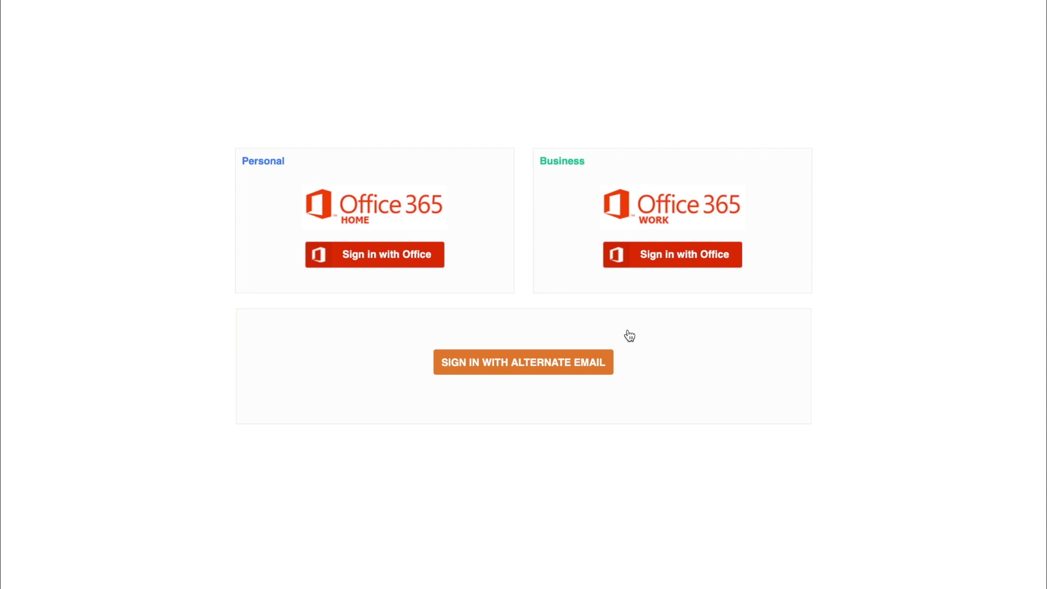
pyautogui.click(668, 261)
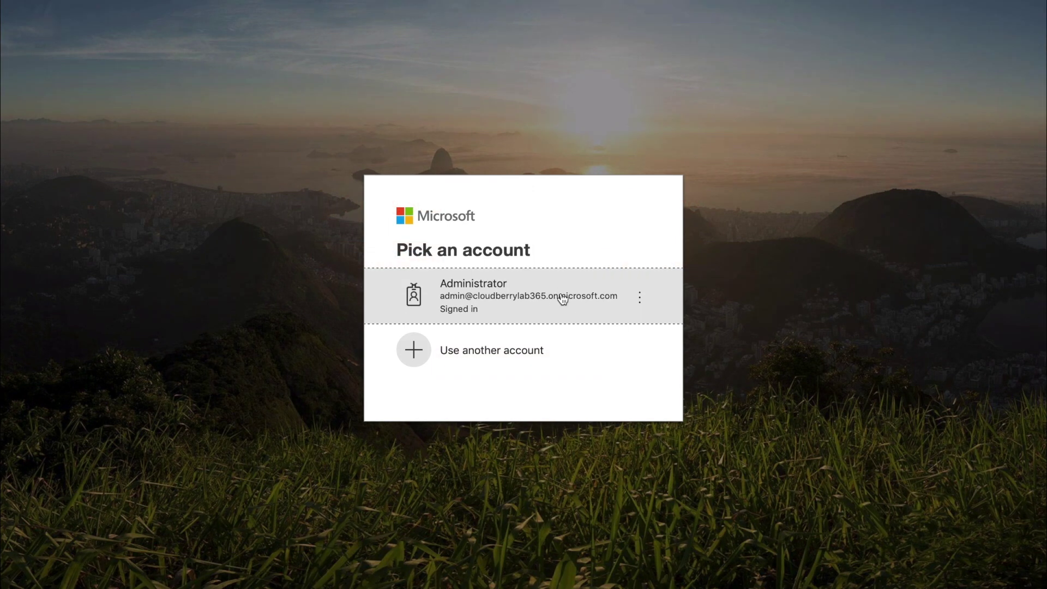
# Sign in as the administrator and accept the app permissions on behalf of the organisation.
pyautogui.click(562, 299)
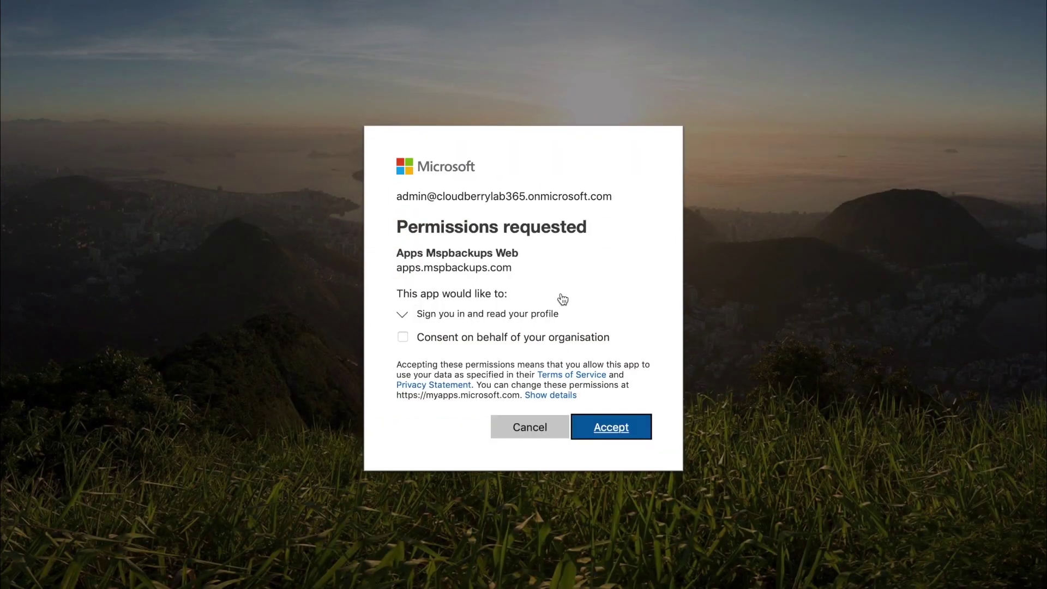
pyautogui.click(403, 337)
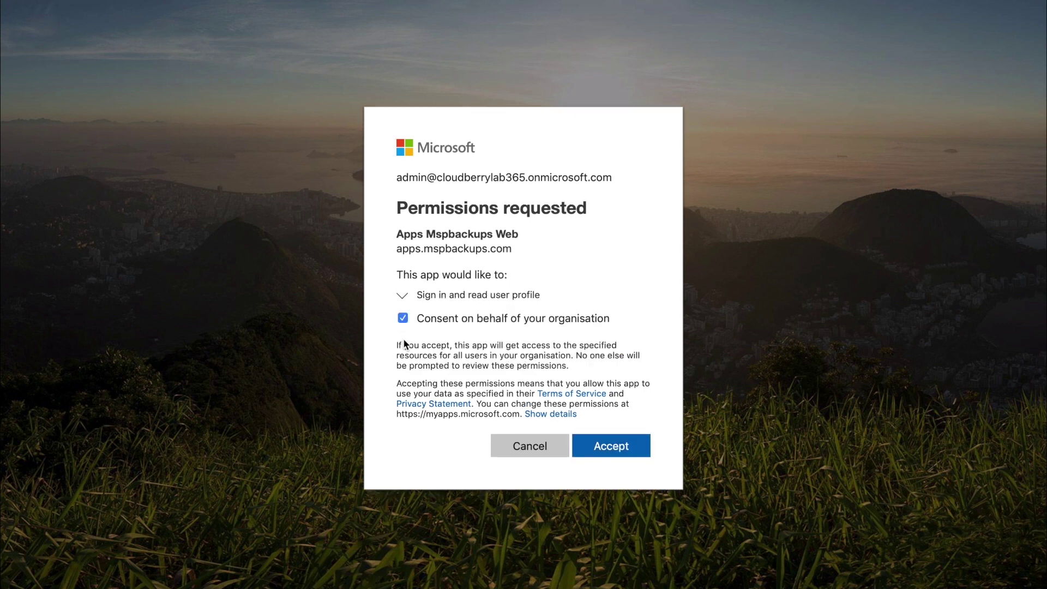
pyautogui.click(610, 453)
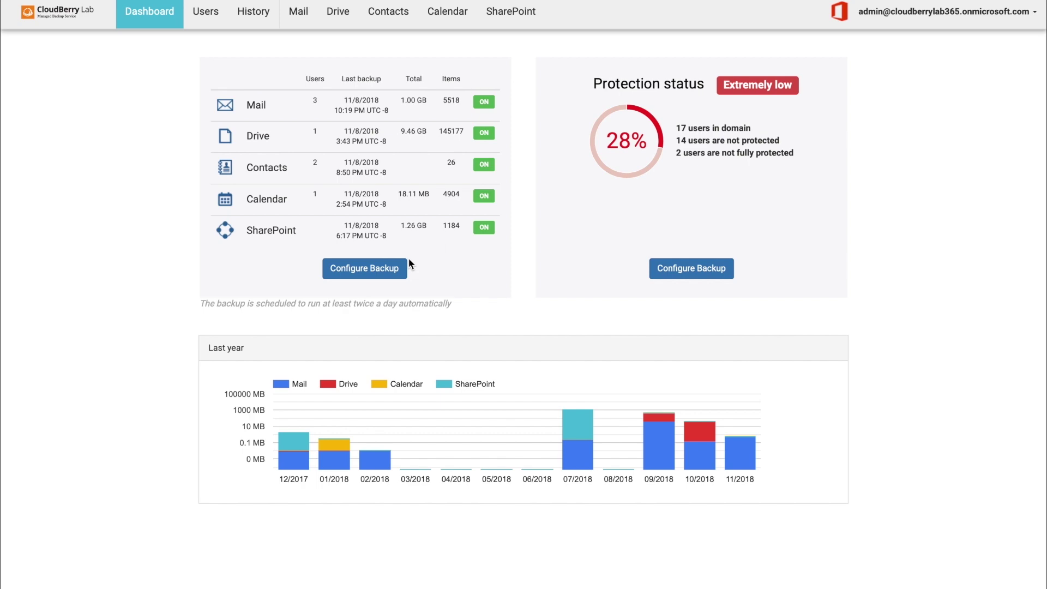
pyautogui.click(397, 269)
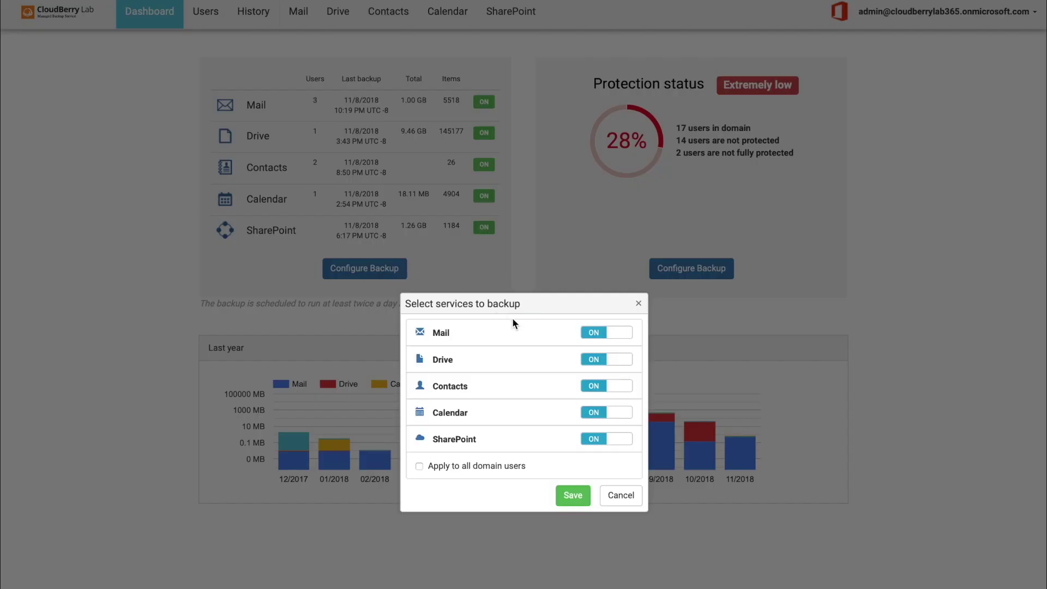
pyautogui.click(618, 338)
pyautogui.click(600, 333)
pyautogui.click(615, 440)
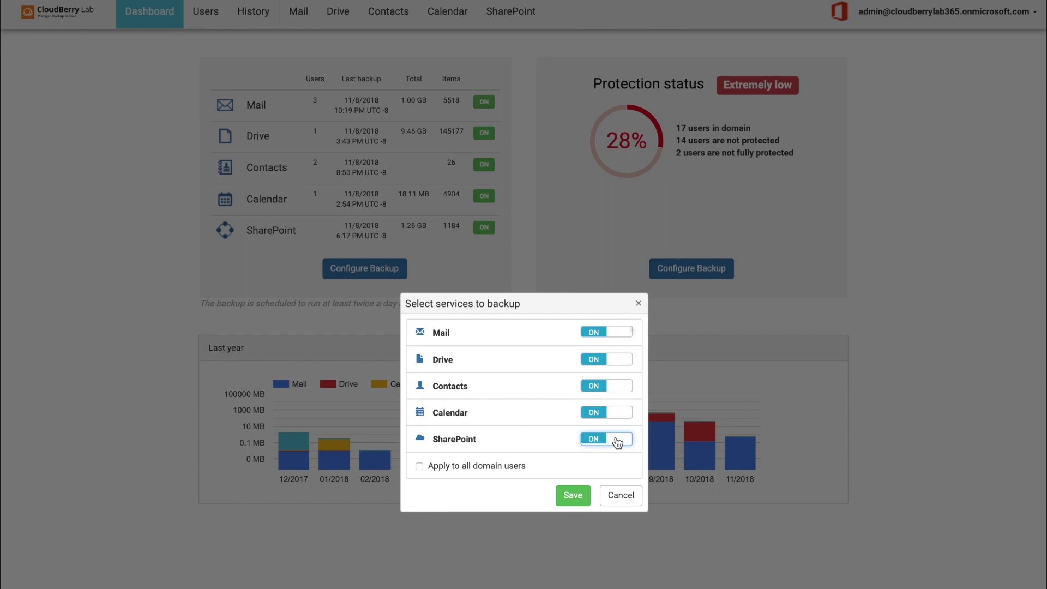
pyautogui.click(638, 303)
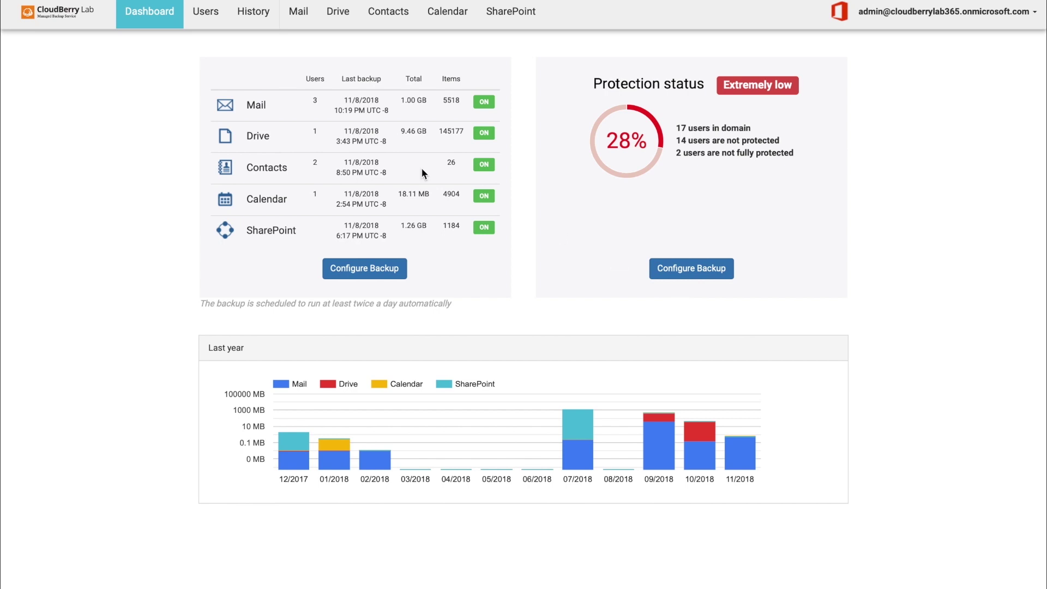
# On the Users list, turn off backup for the Administrator account.
pyautogui.click(206, 12)
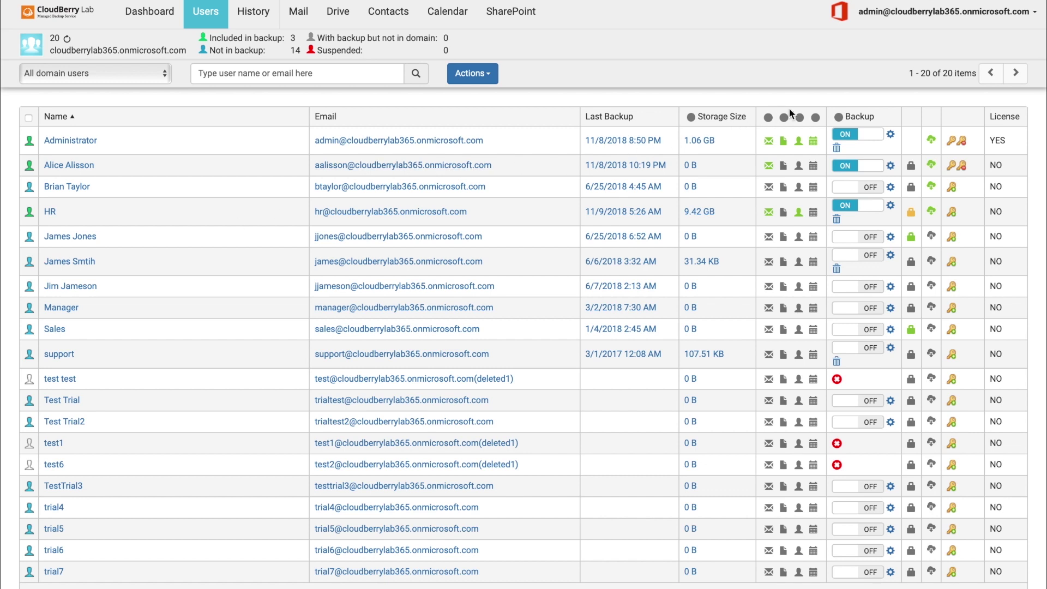
pyautogui.click(867, 138)
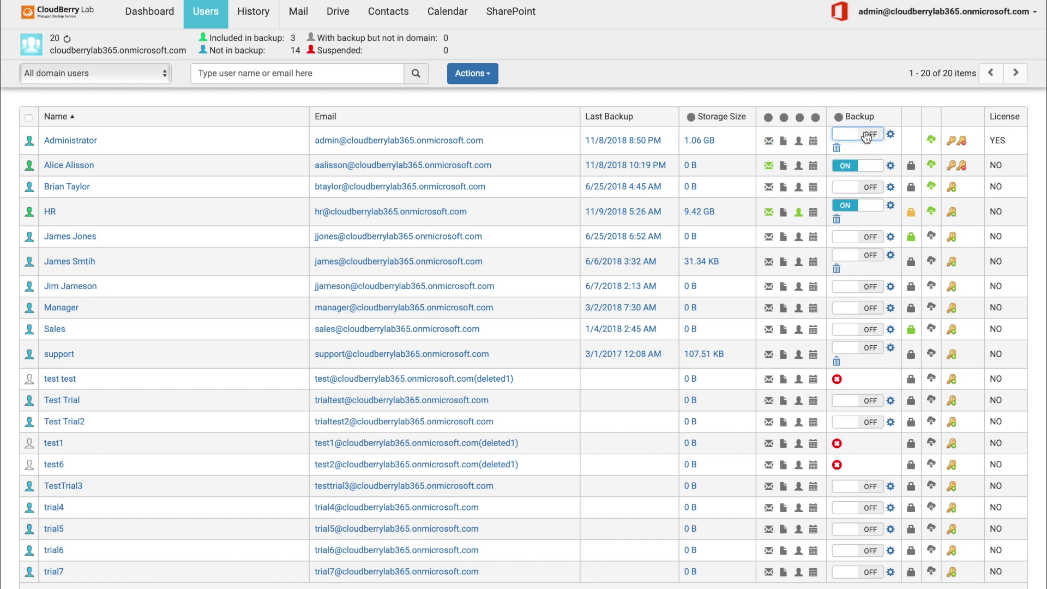
# Re-enable Administrator's backup and confirm mail, drive, contacts and calendar services remain on.
pyautogui.click(867, 136)
pyautogui.click(891, 135)
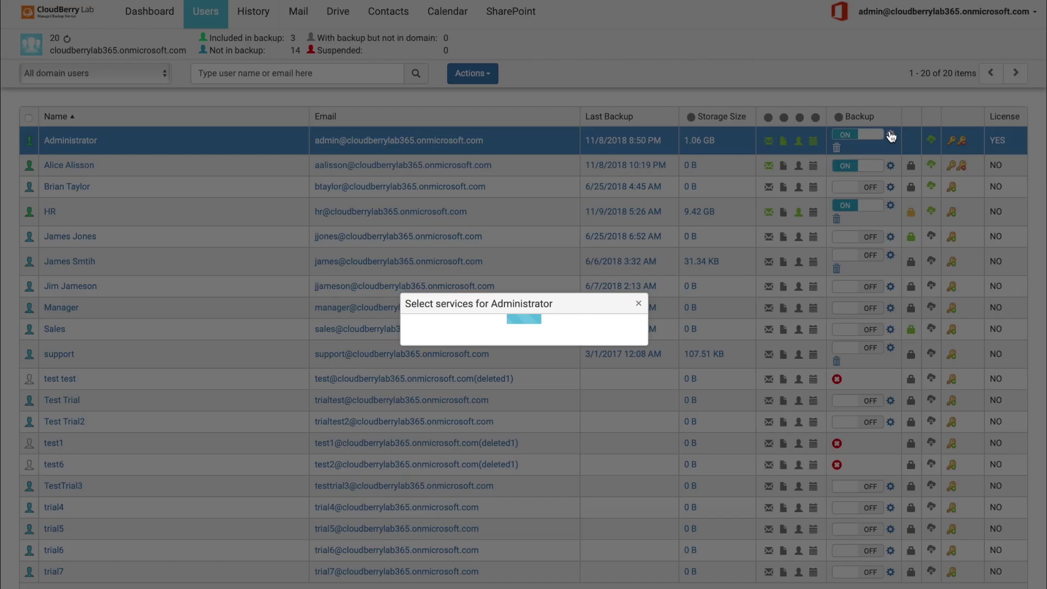
pyautogui.click(611, 341)
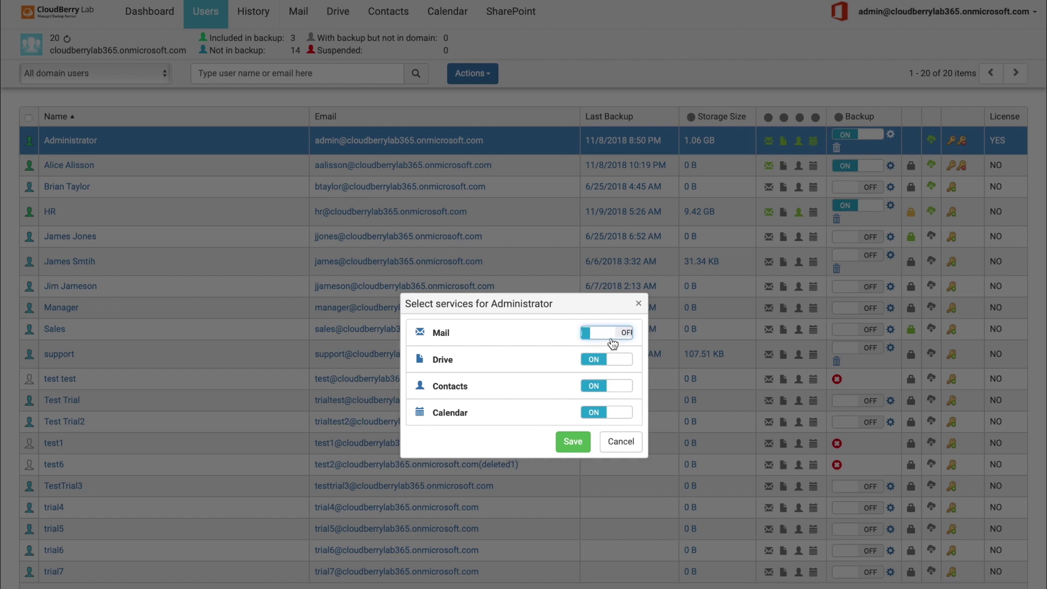
pyautogui.click(612, 342)
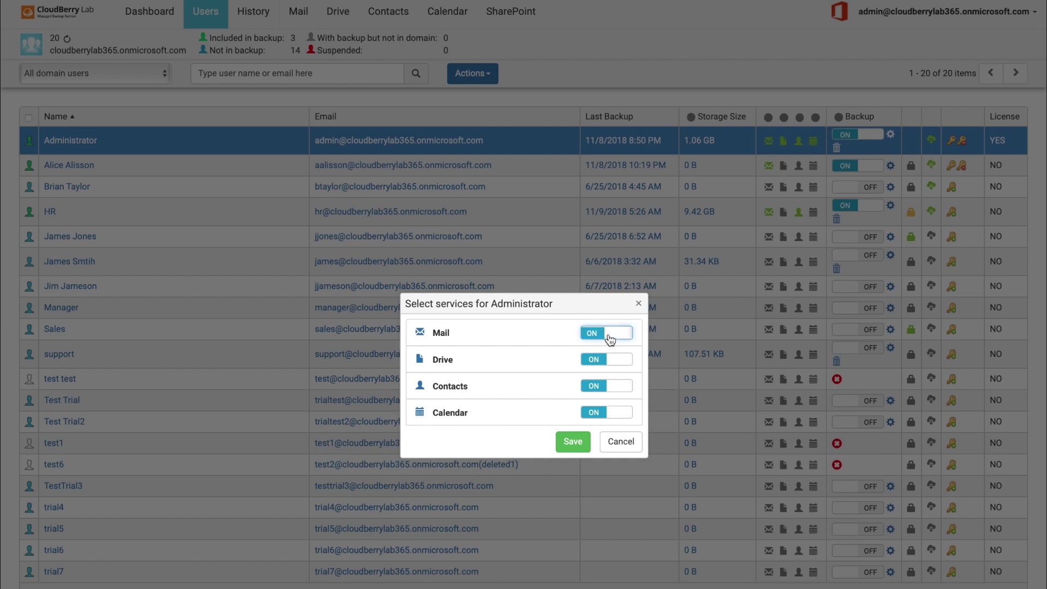
pyautogui.click(639, 304)
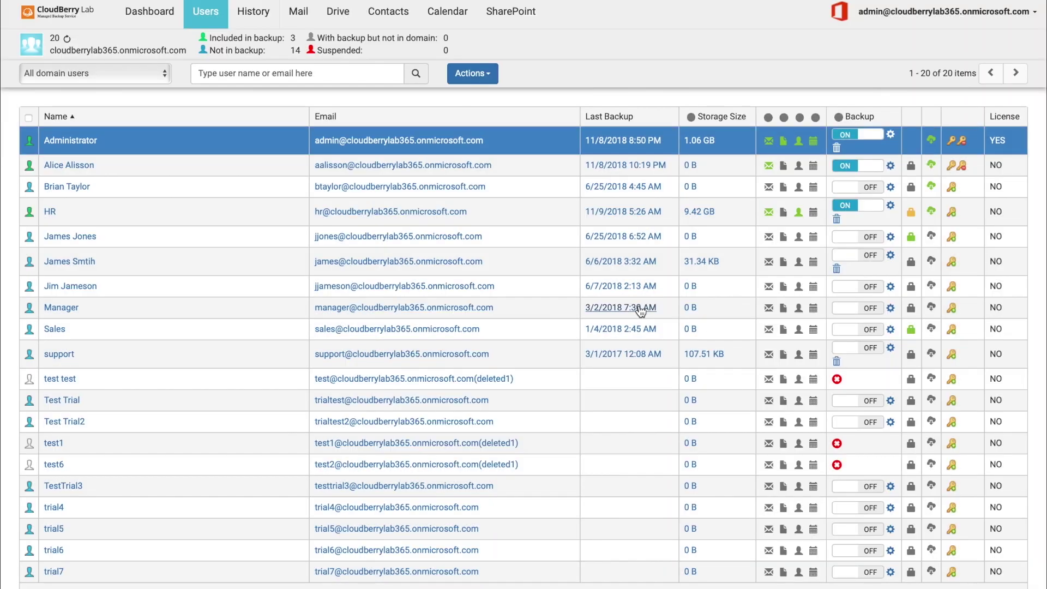
# Select all users and review their bulk backup services, leaving Drive and the rest on.
pyautogui.click(28, 118)
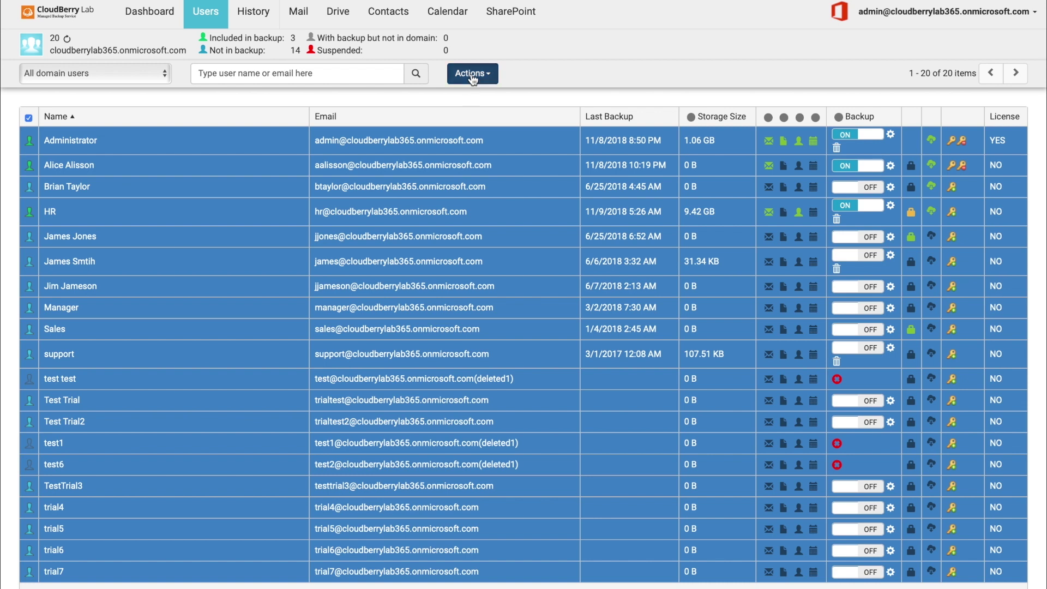
pyautogui.click(471, 74)
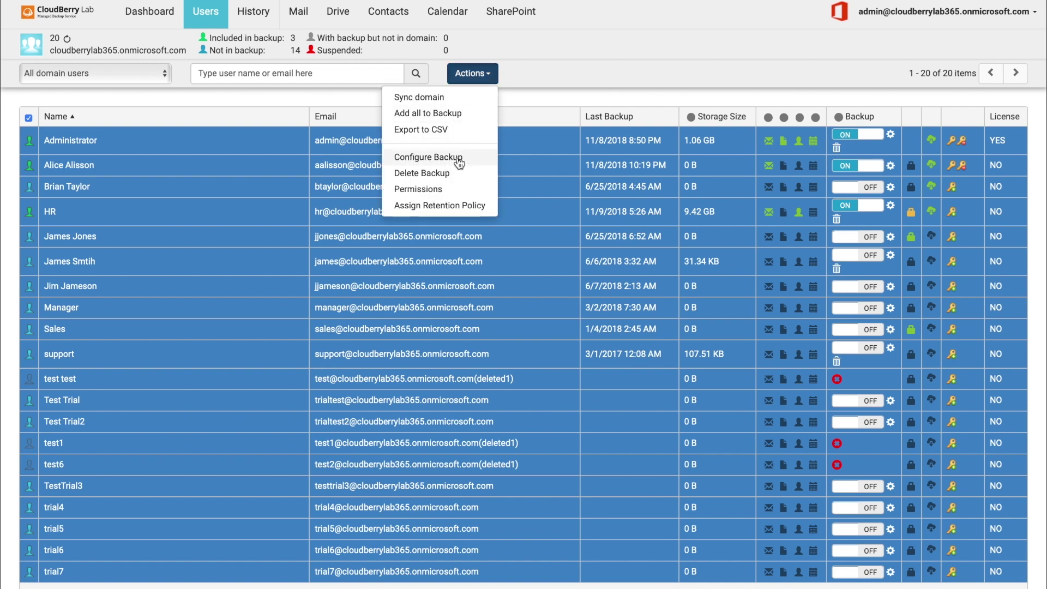
pyautogui.click(459, 158)
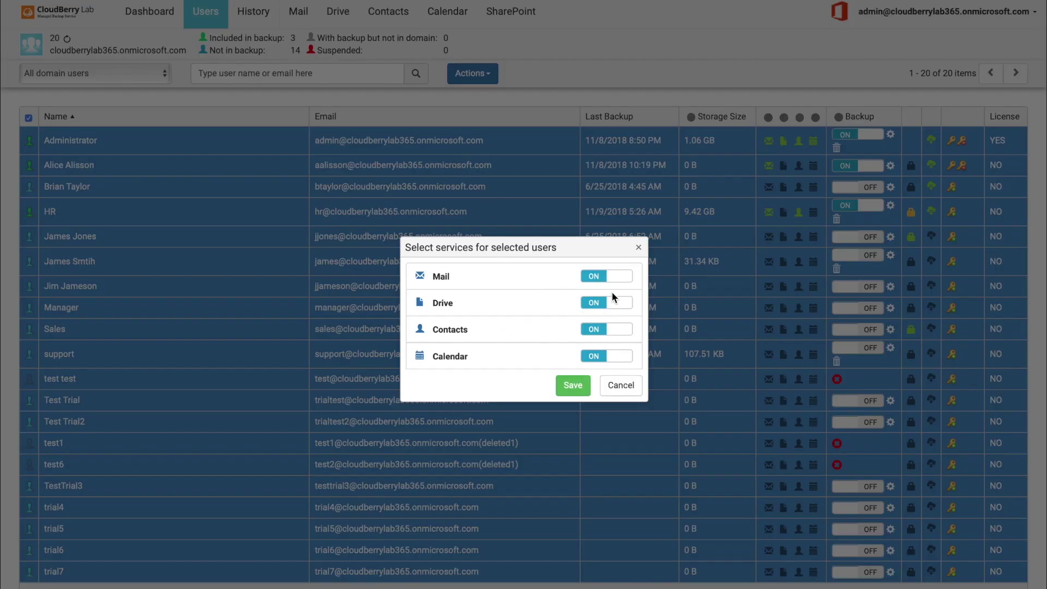
pyautogui.click(615, 309)
pyautogui.click(613, 305)
pyautogui.click(639, 253)
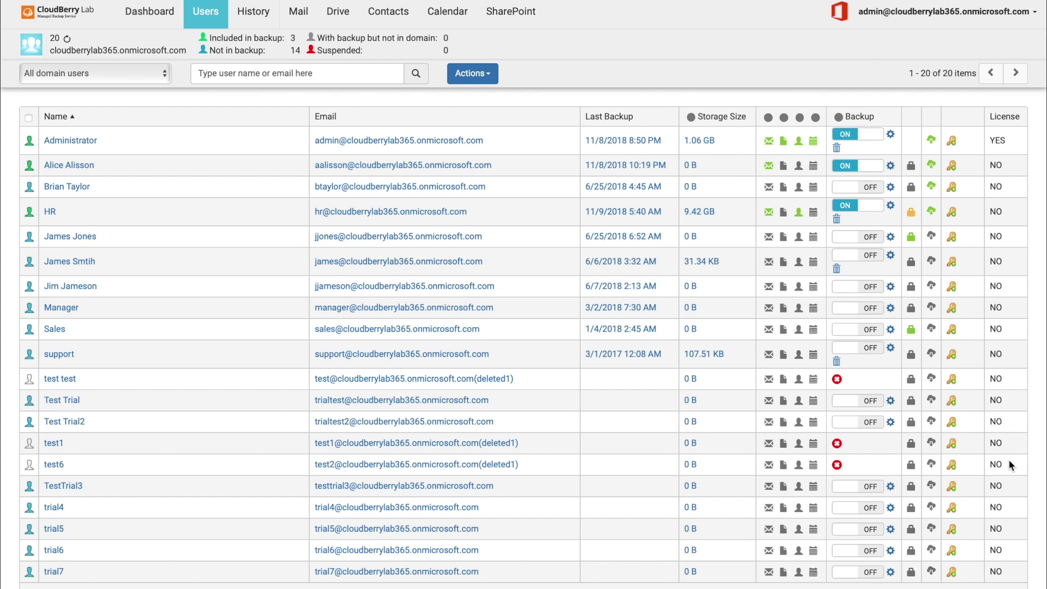
# Allow the second listed user to sign in and restore data, and save these permissions.
pyautogui.click(911, 167)
pyautogui.click(611, 338)
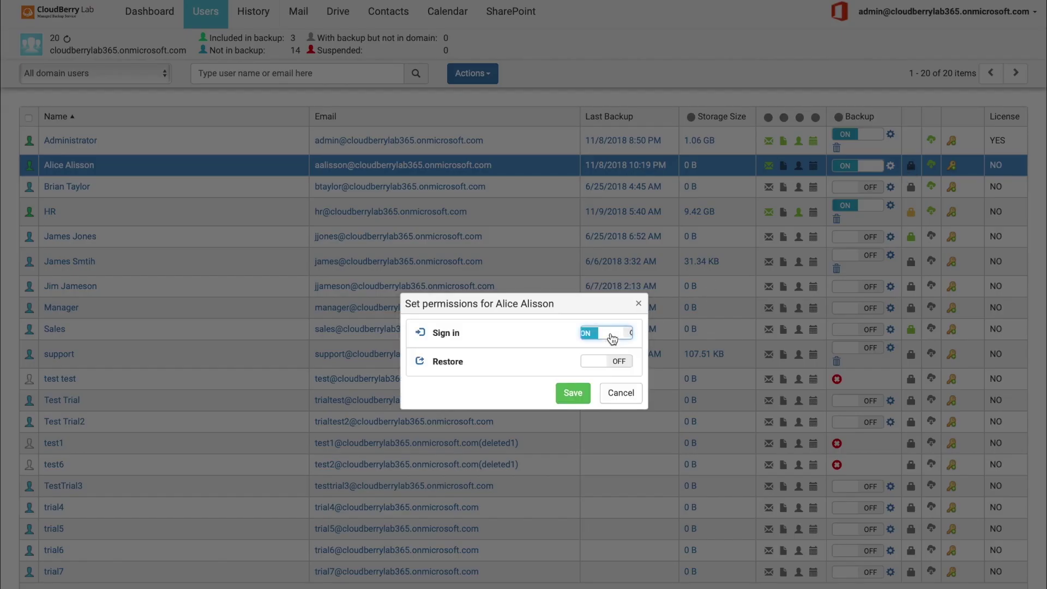
pyautogui.click(602, 360)
pyautogui.click(571, 395)
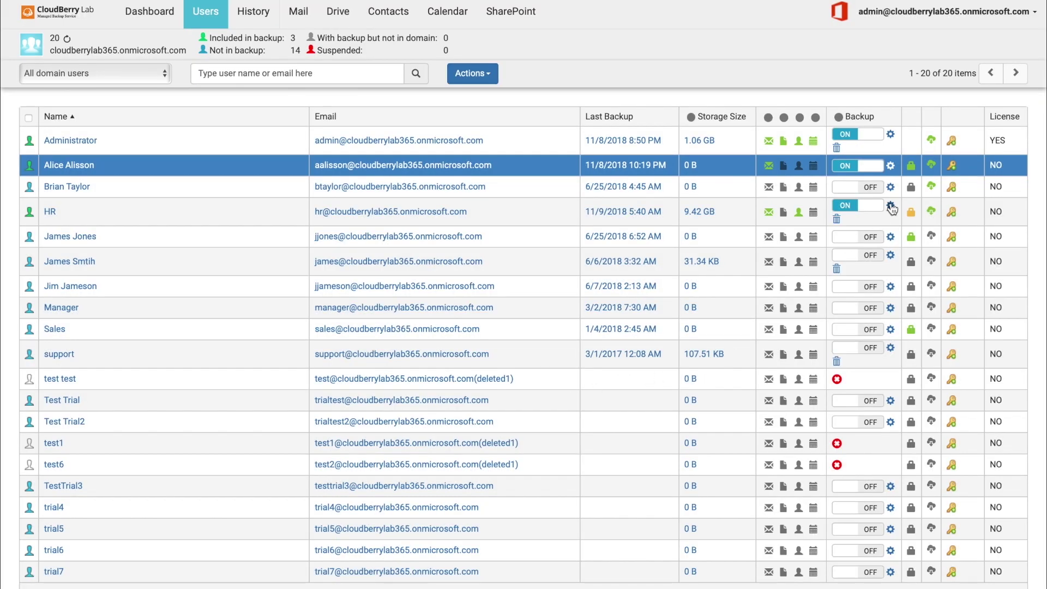
# Give the second user an alternate email address and the browser's suggested strong password.
pyautogui.click(951, 166)
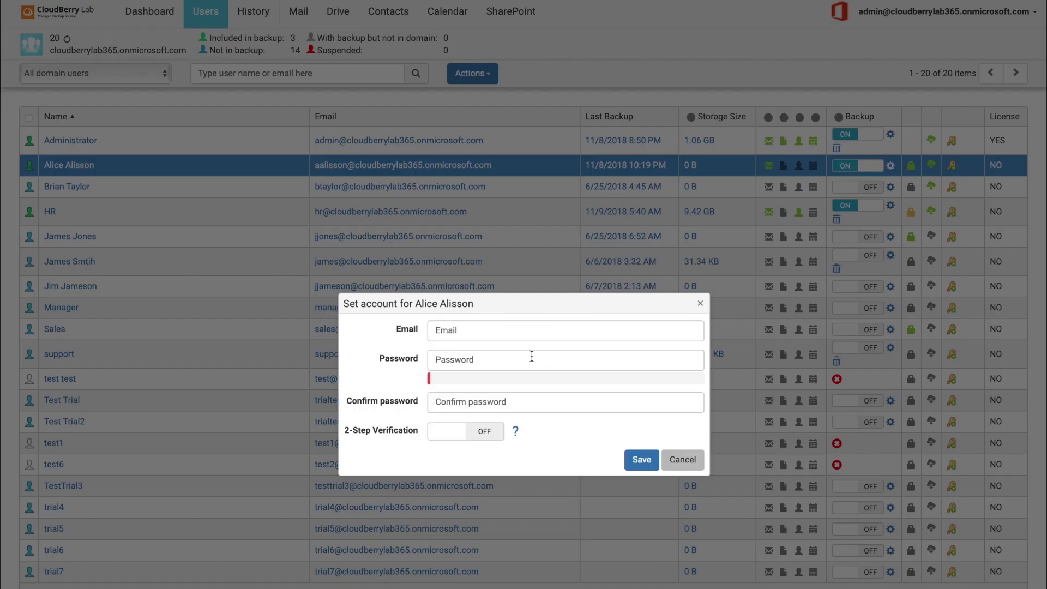
pyautogui.click(484, 331)
pyautogui.write('test@test.com')
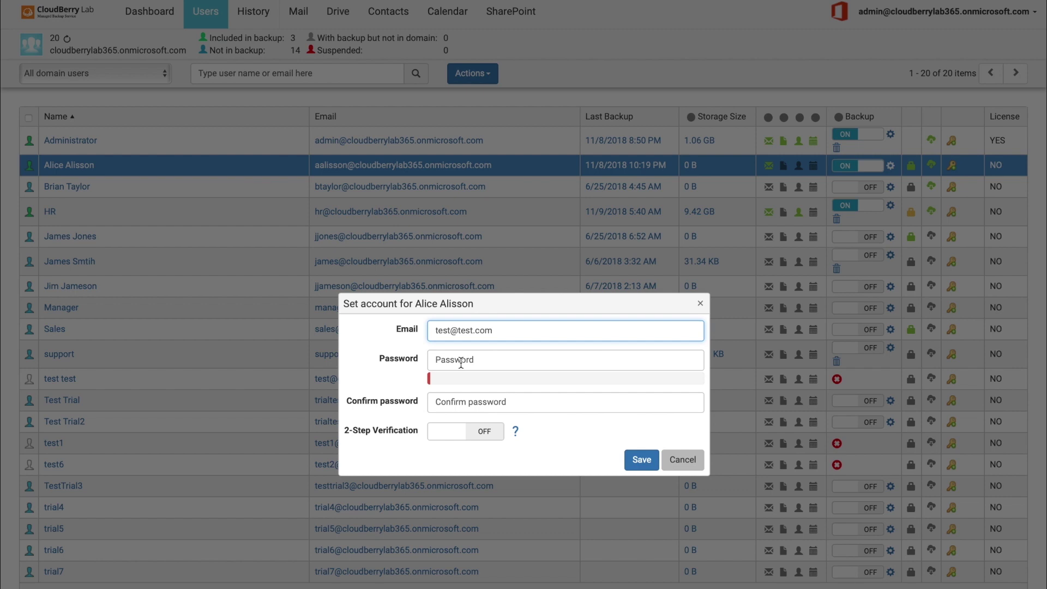
pyautogui.click(461, 364)
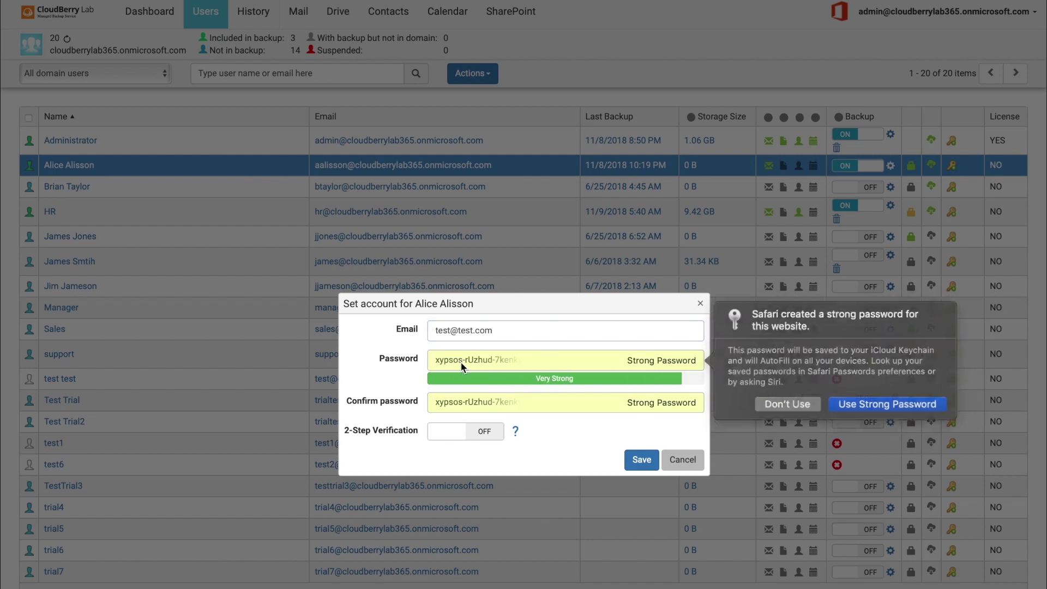
pyautogui.click(540, 425)
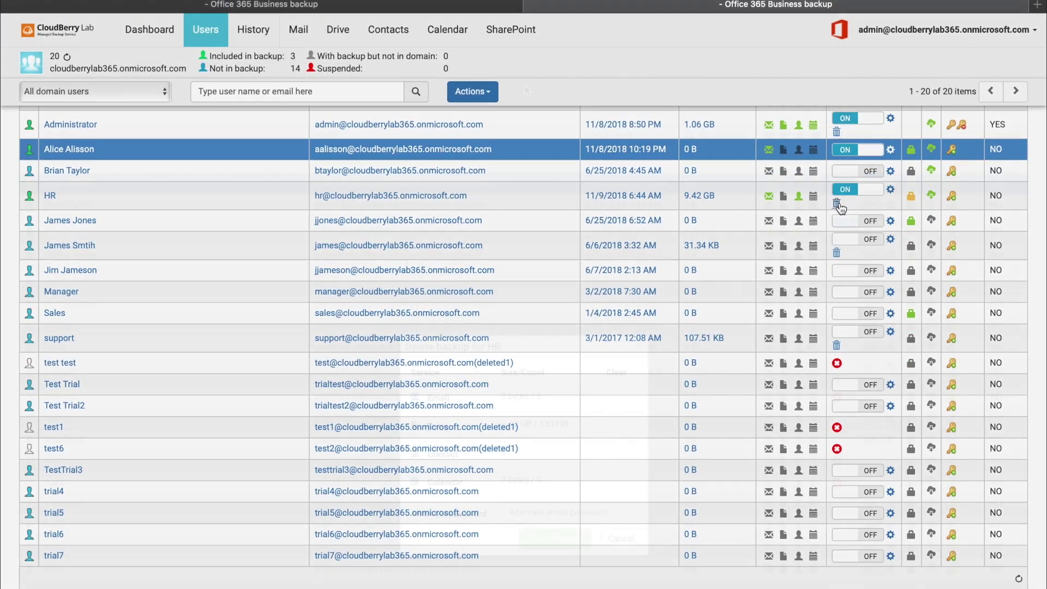
# Abandon deleting HR's backup and bring up the retention policies (Drive 5 Days, Mail 1 Months).
pyautogui.click(836, 237)
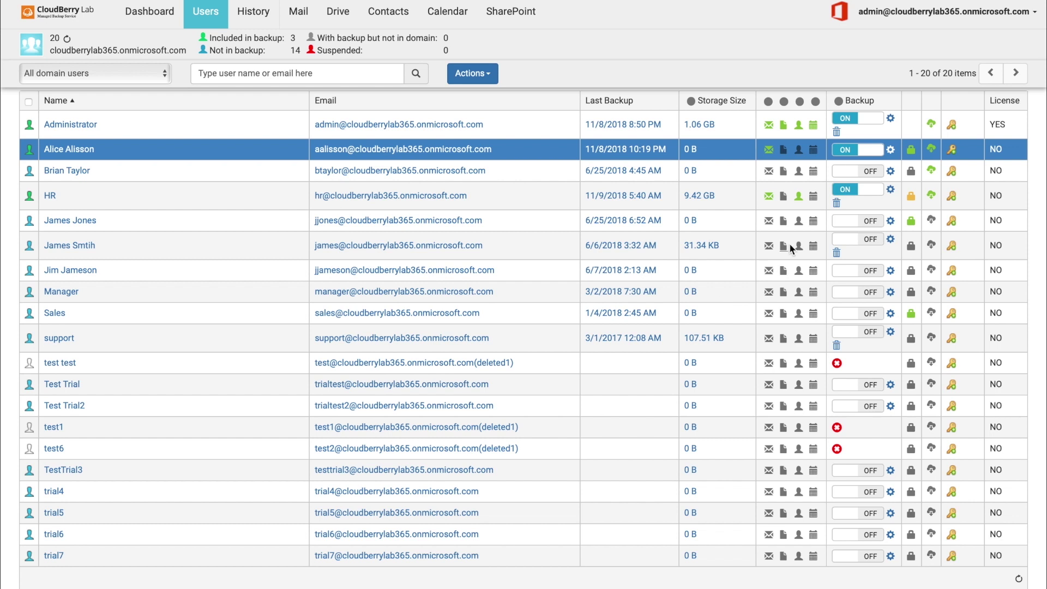
pyautogui.click(932, 150)
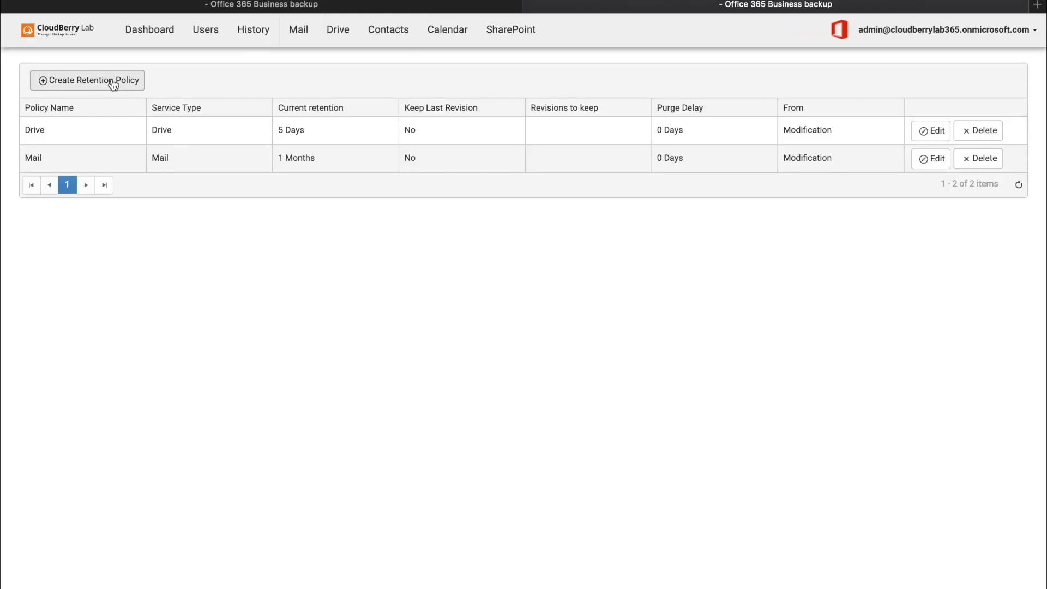
# Create a retention policy named Mail: delete items older than 100 days from backup date, purge delay 10.
pyautogui.click(112, 79)
pyautogui.click(507, 244)
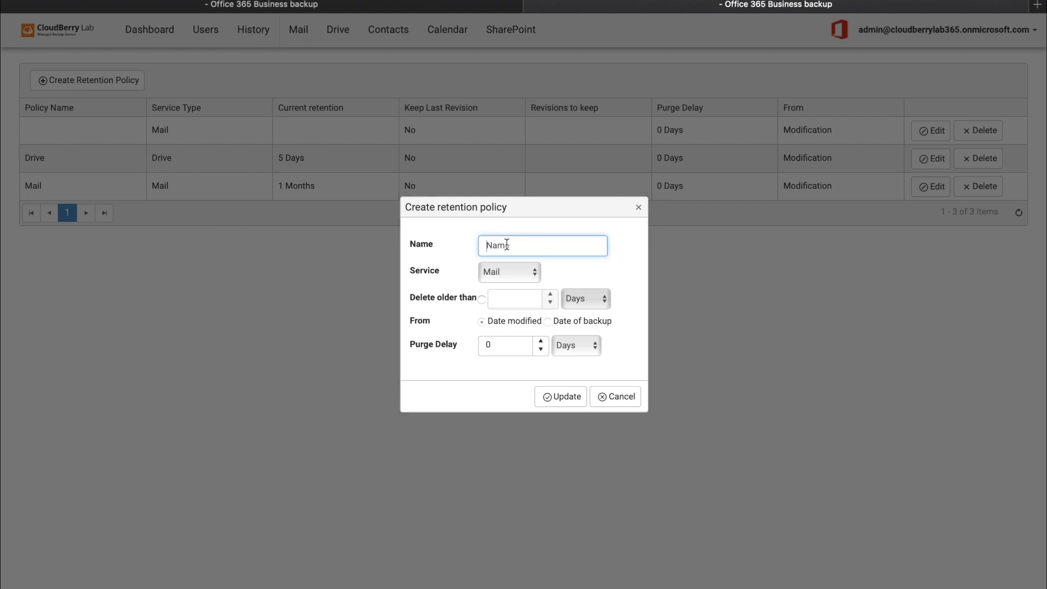
pyautogui.write('Mail')
pyautogui.click(534, 272)
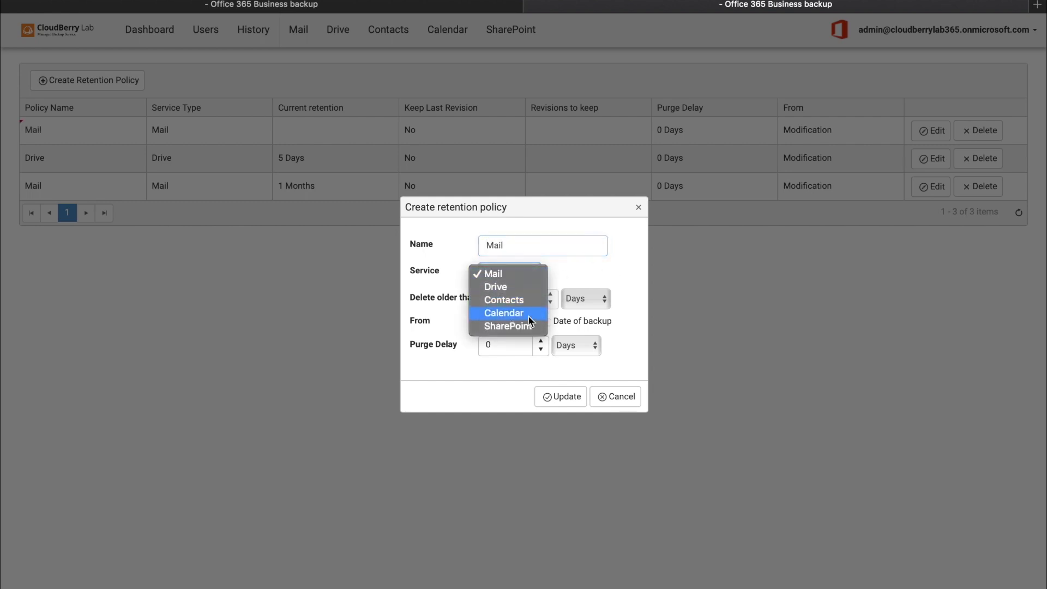
pyautogui.click(532, 276)
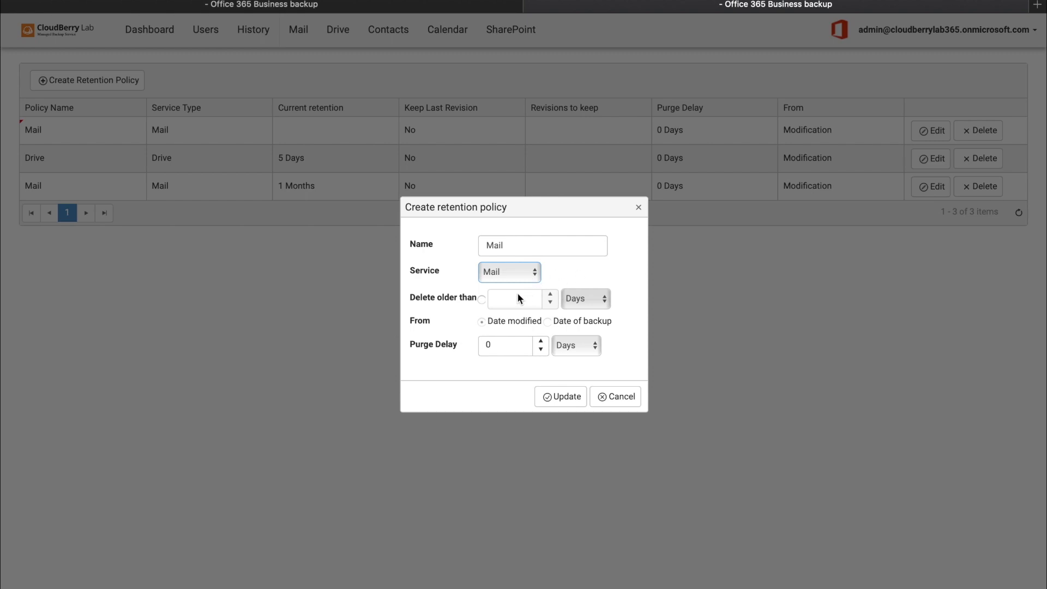
pyautogui.click(481, 299)
pyautogui.click(505, 300)
pyautogui.write('100')
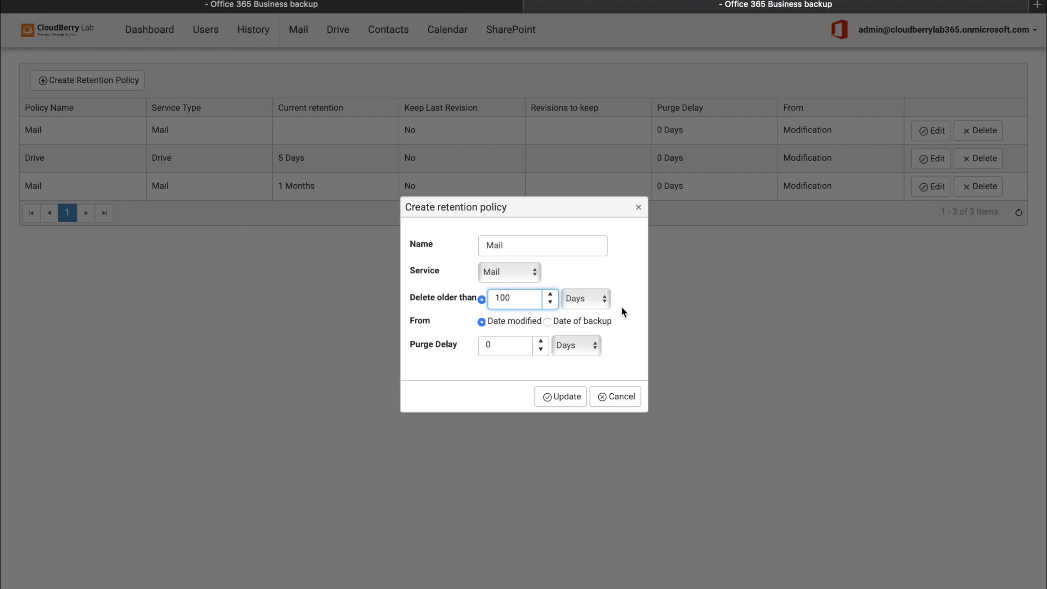
pyautogui.click(549, 322)
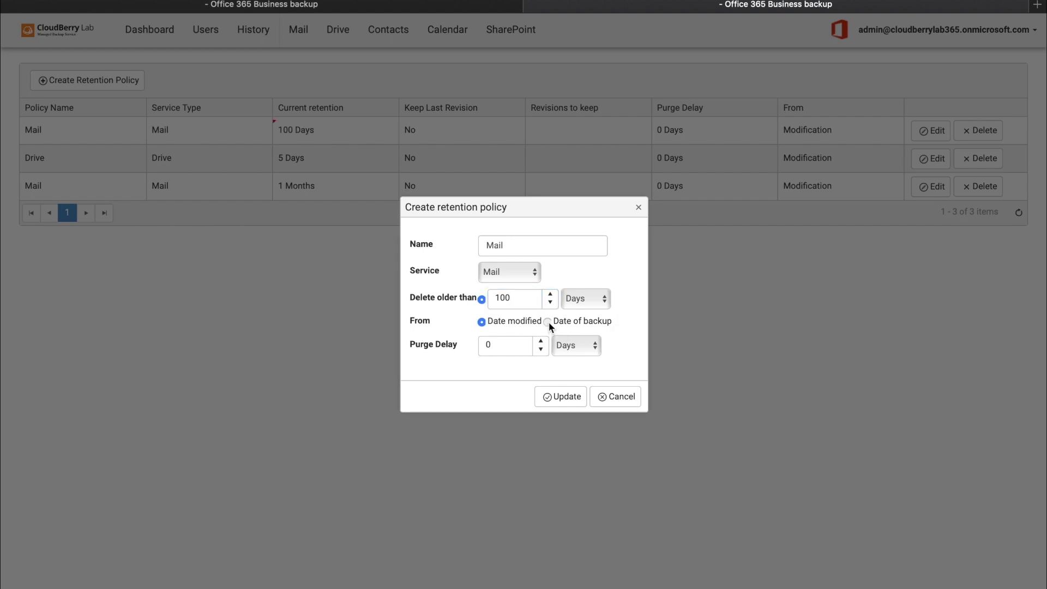
pyautogui.click(505, 346)
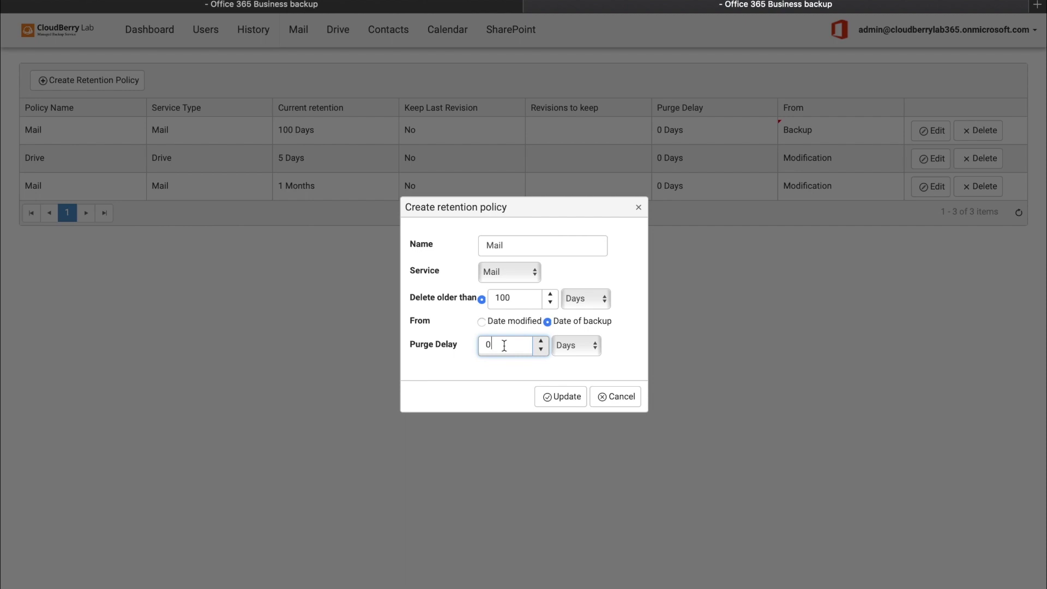
pyautogui.press('BackSpace')
pyautogui.write('10')
# Switch the Mail policy's service to Drive, keep 10 revisions, and save it.
pyautogui.click(519, 273)
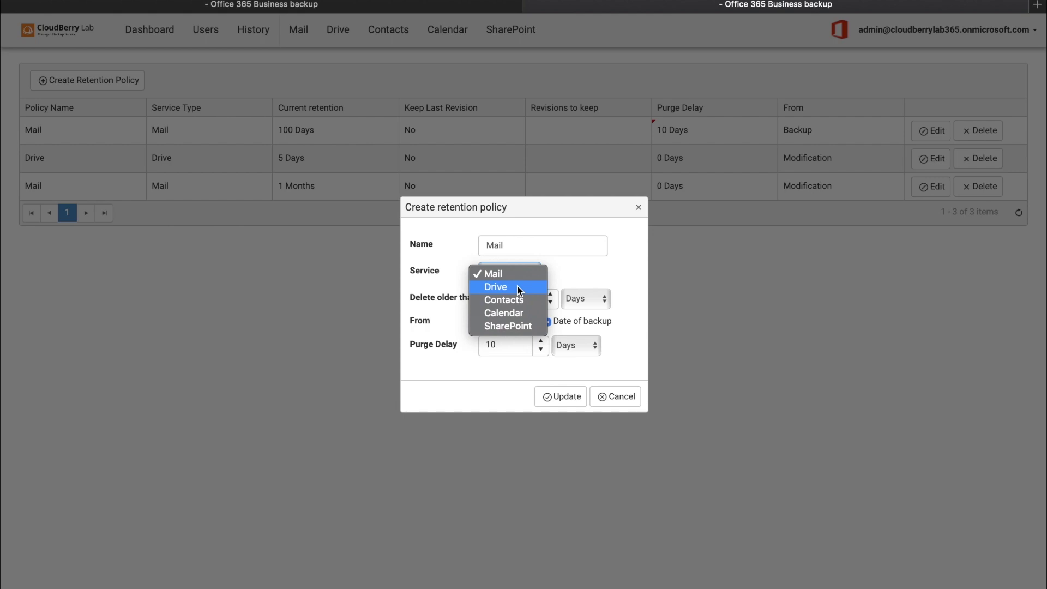
pyautogui.click(519, 288)
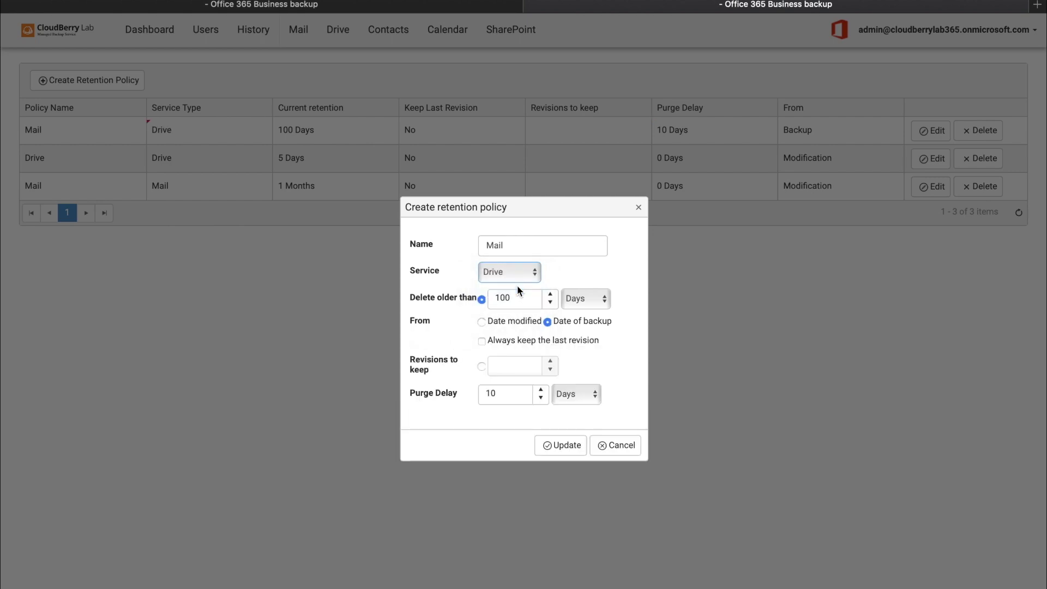
pyautogui.click(485, 340)
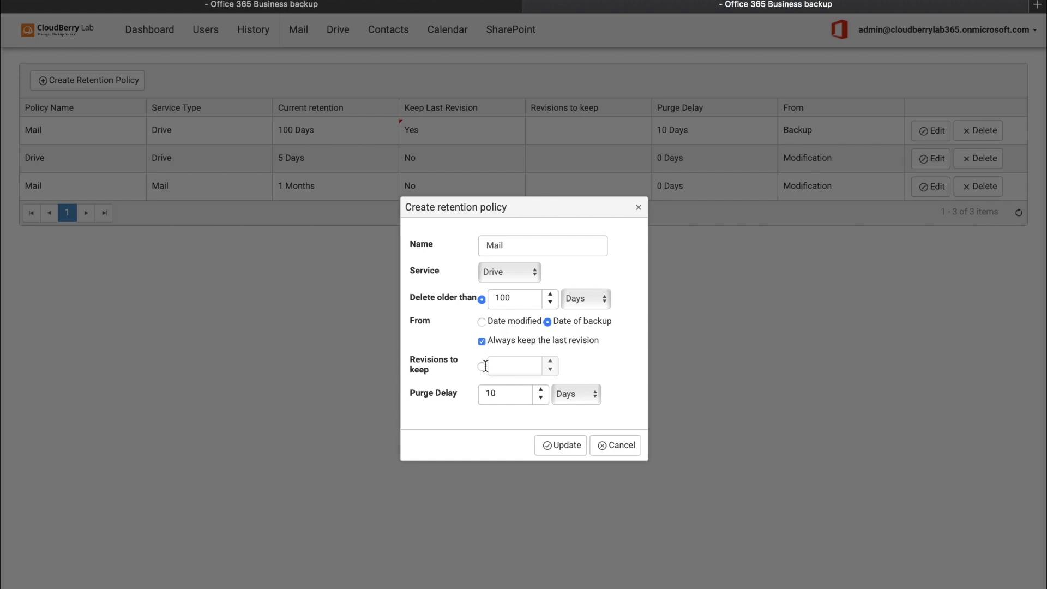
pyautogui.click(482, 366)
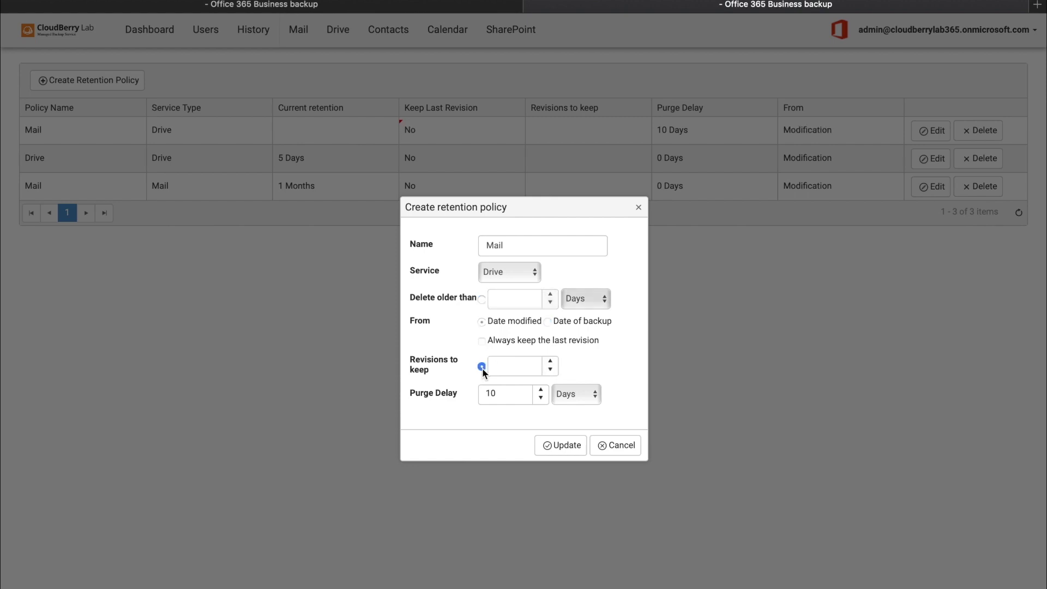
pyautogui.click(511, 369)
pyautogui.write('10')
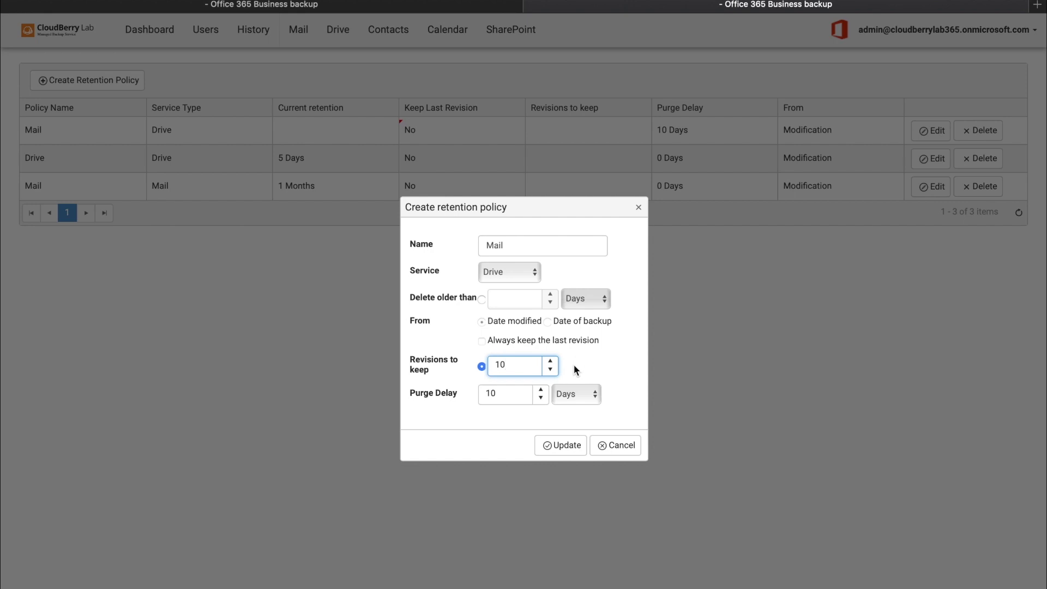
pyautogui.click(560, 445)
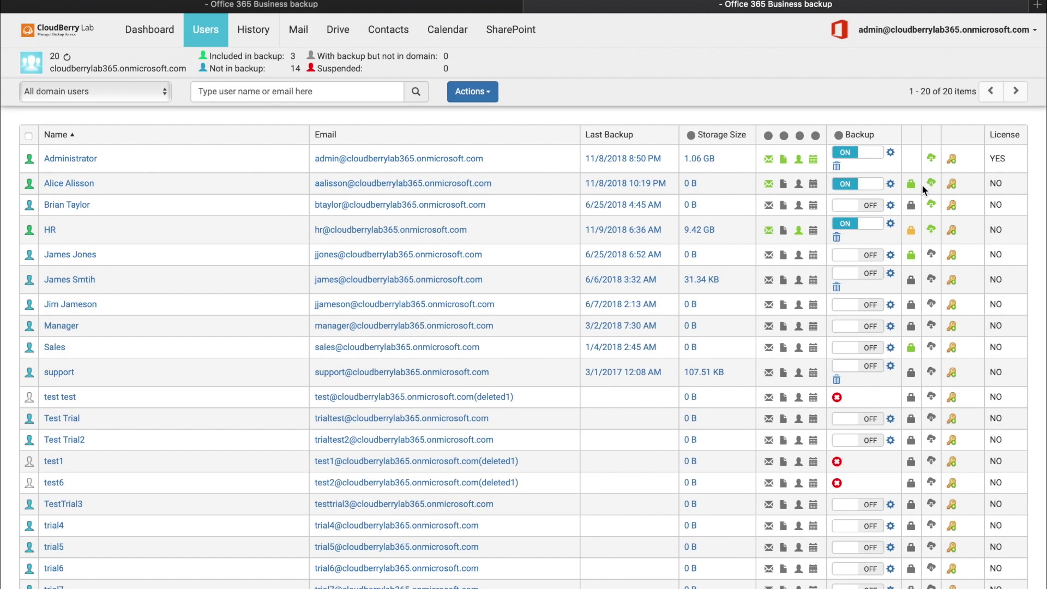
# Assign the Mail policy to the second user's mail backup and a Drive policy to their Drive.
pyautogui.click(931, 186)
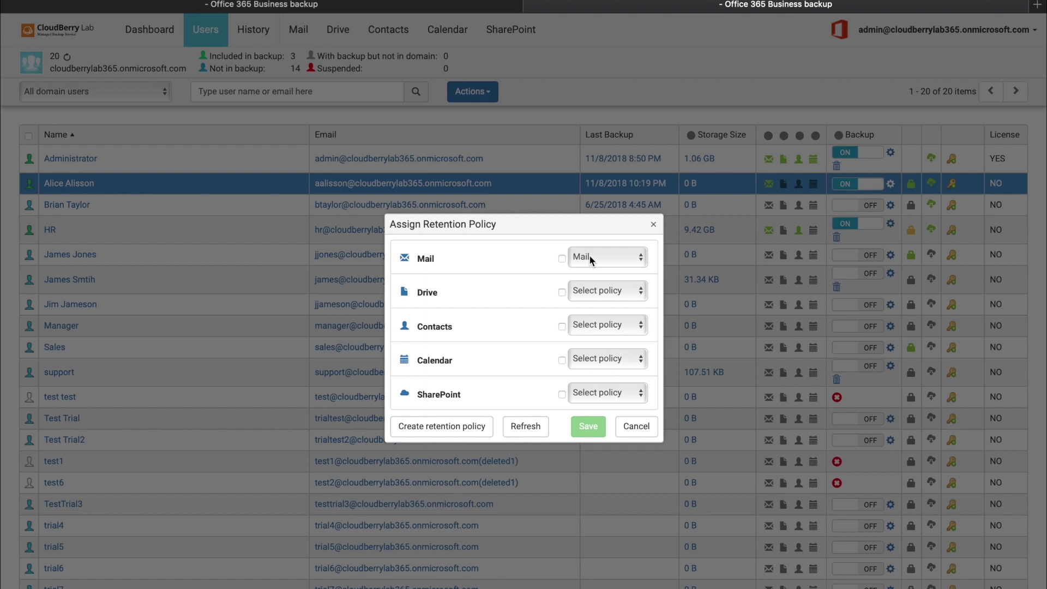
pyautogui.click(561, 258)
pyautogui.click(601, 257)
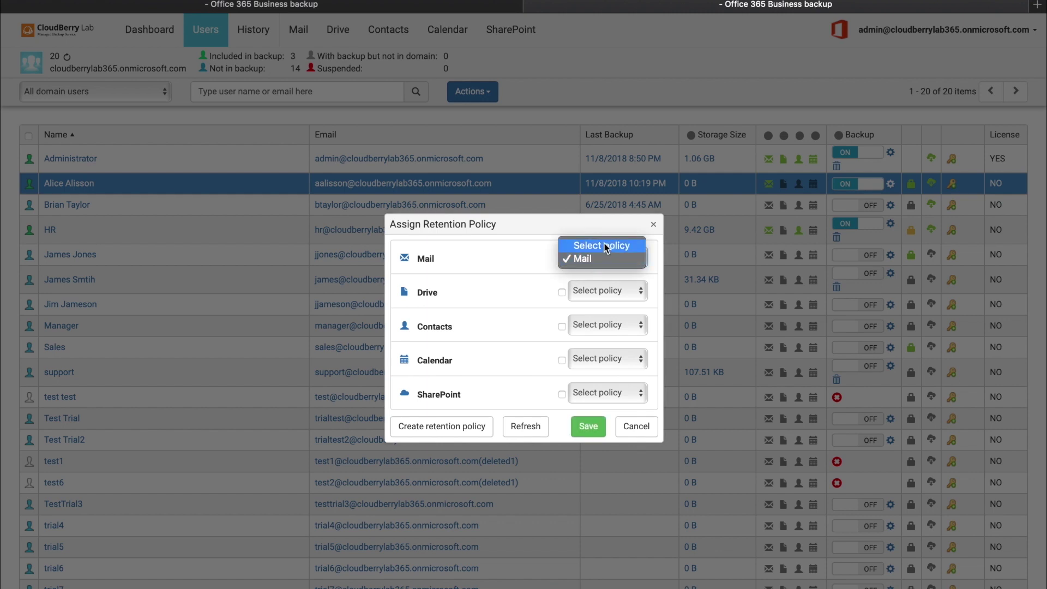
pyautogui.click(601, 257)
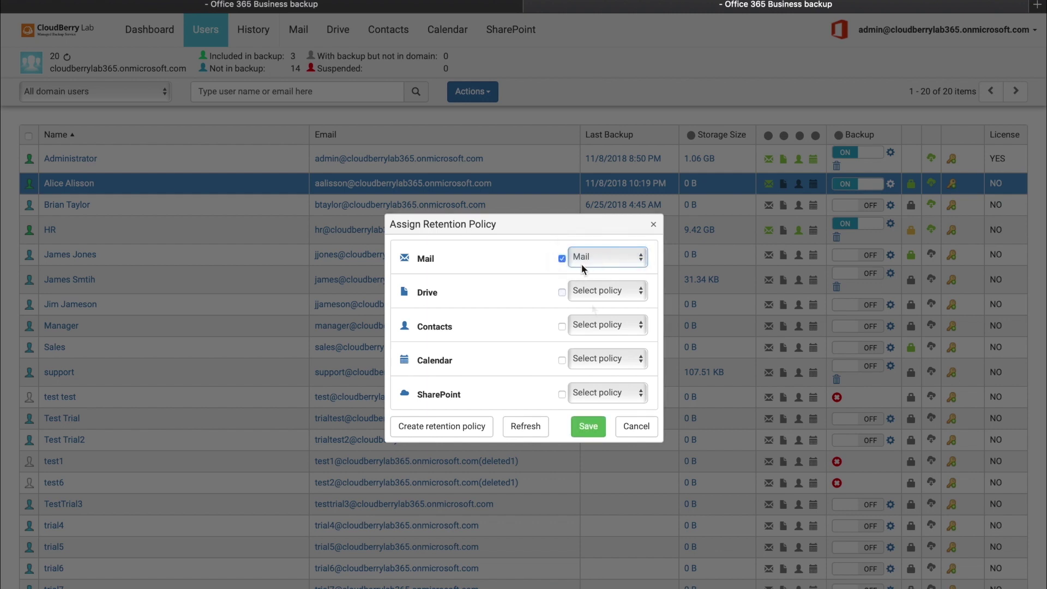
pyautogui.click(605, 290)
pyautogui.click(594, 305)
pyautogui.click(592, 426)
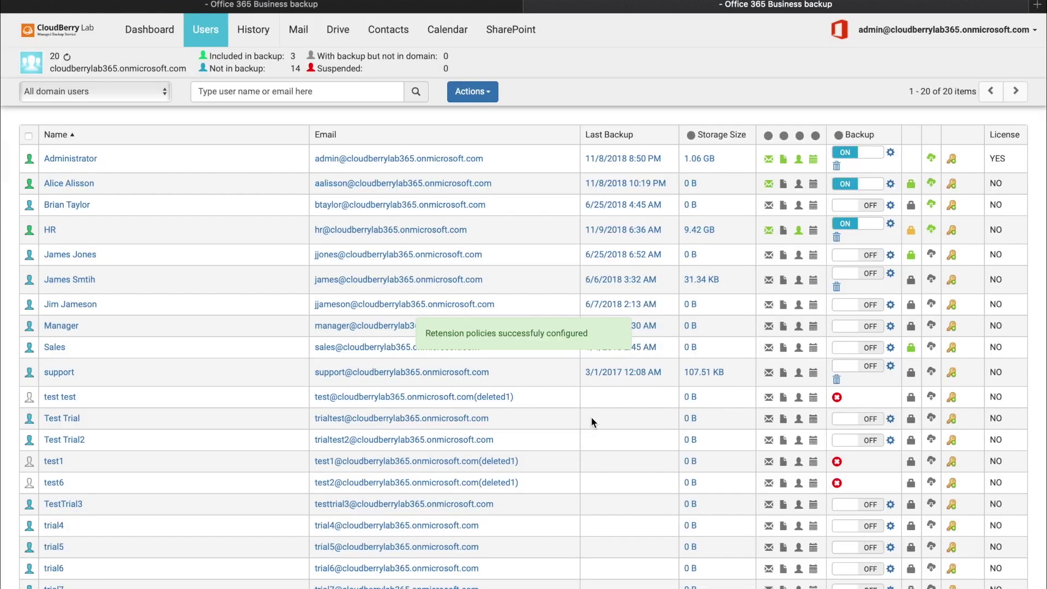
# Assign the Mail retention policy to the mail backups of all domain users.
pyautogui.click(29, 136)
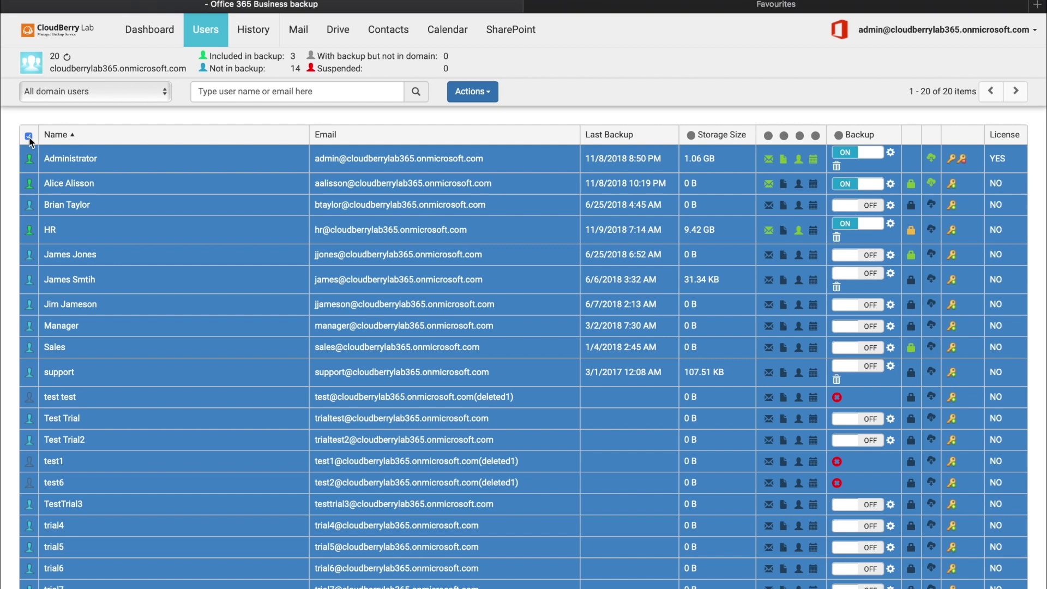
pyautogui.click(472, 91)
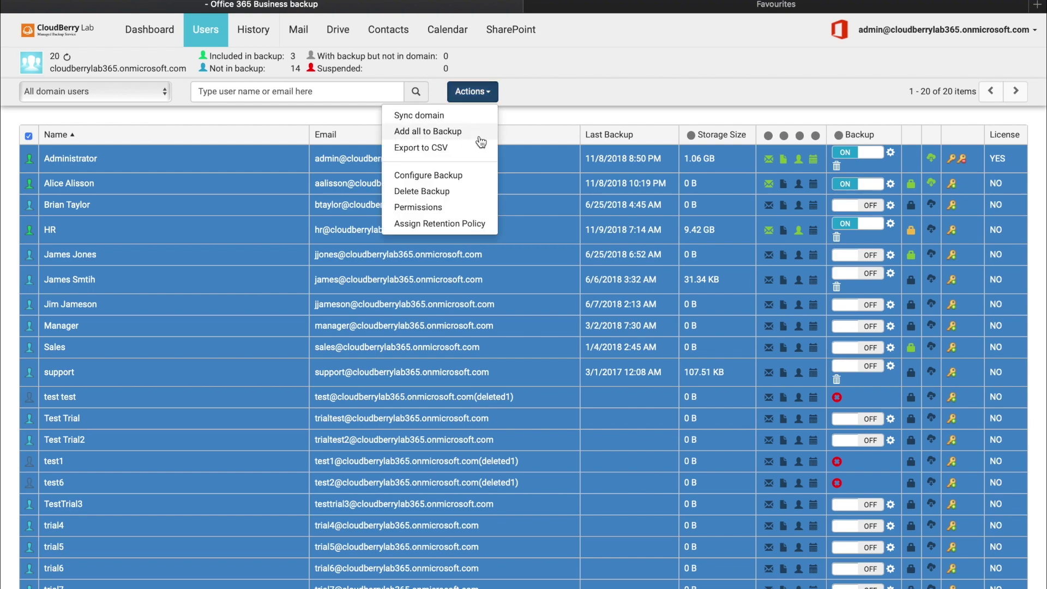
pyautogui.click(461, 223)
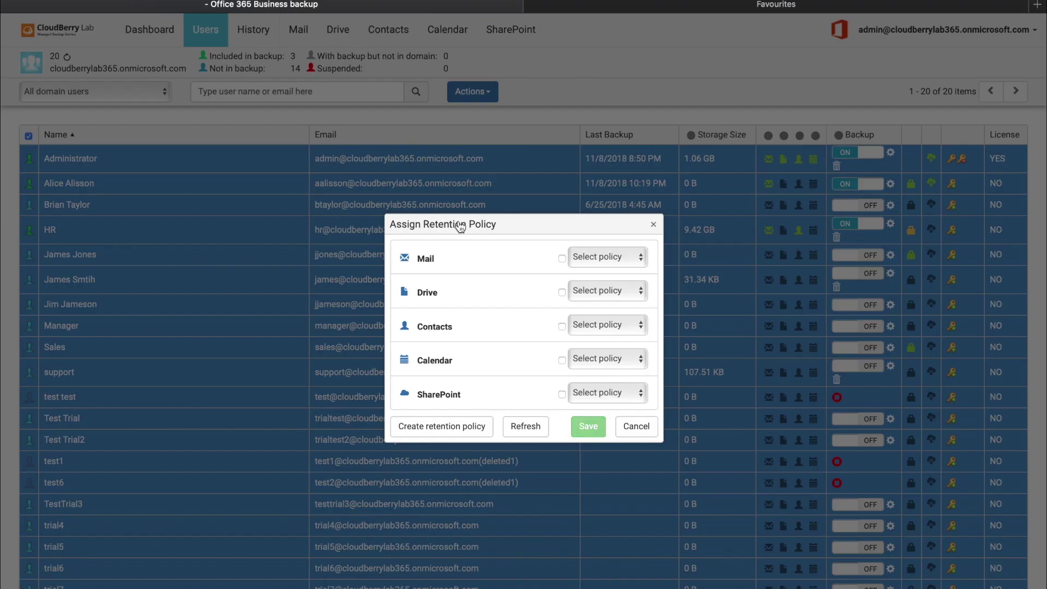
pyautogui.click(563, 258)
pyautogui.click(577, 260)
pyautogui.click(581, 271)
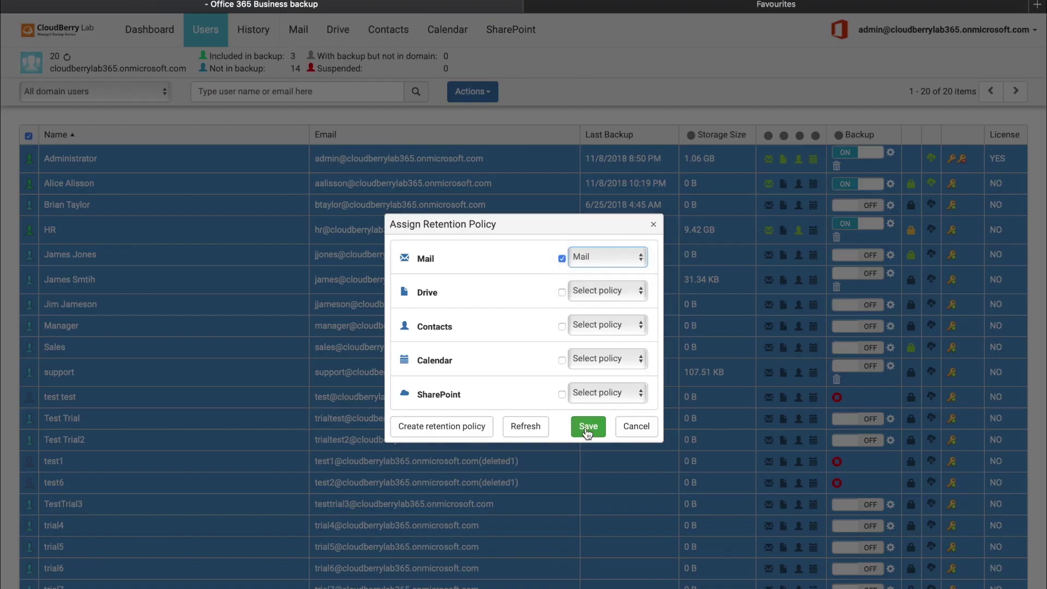
pyautogui.click(587, 428)
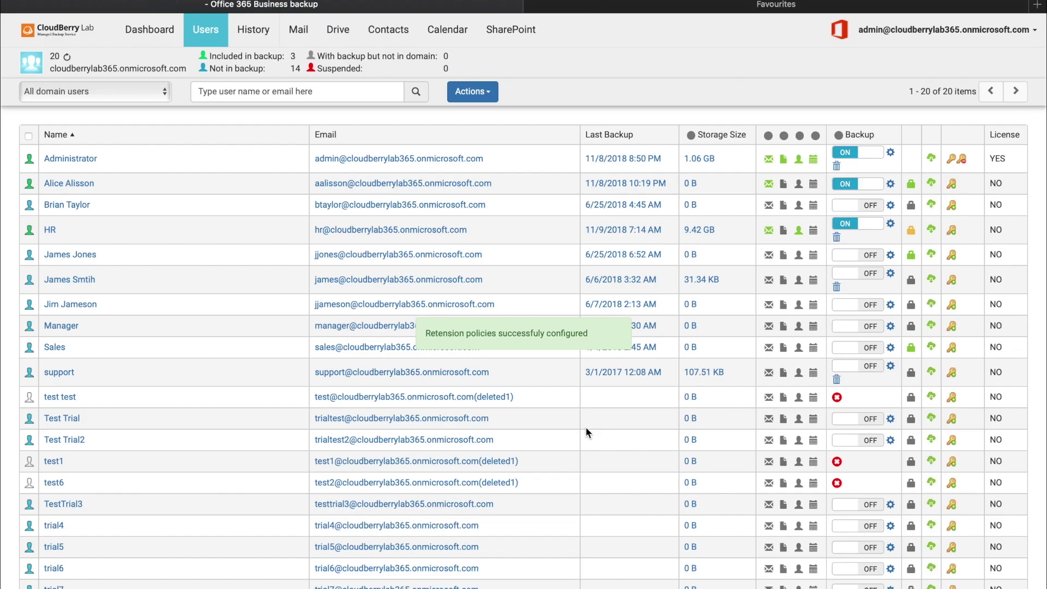
# Show the Actions dropdown of bulk actions above the domain users table.
pyautogui.click(482, 102)
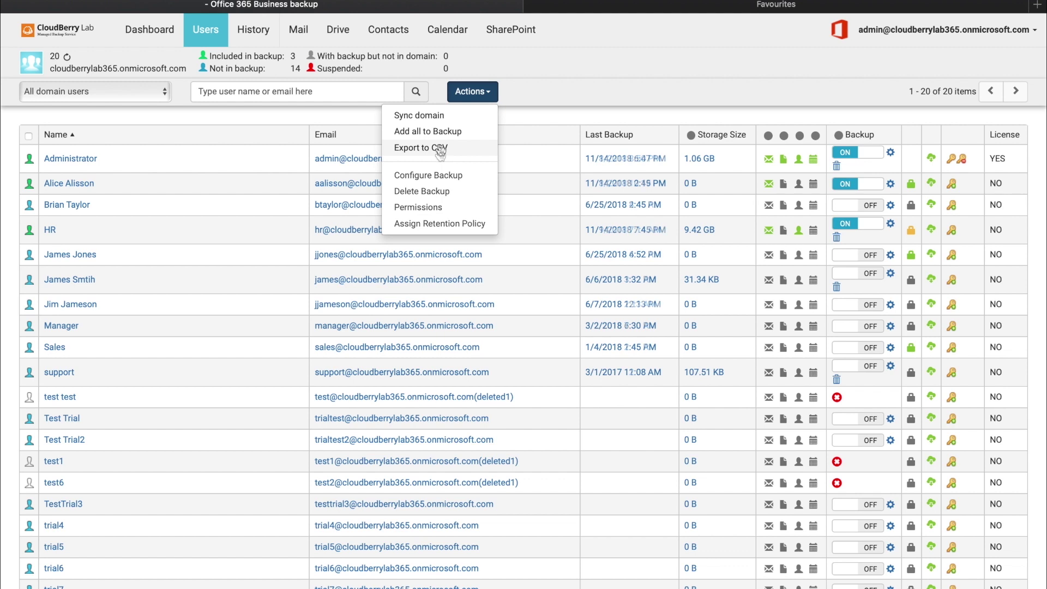
# Filter the all-services backup history to the Administrator, then return to the Users list.
pyautogui.click(261, 42)
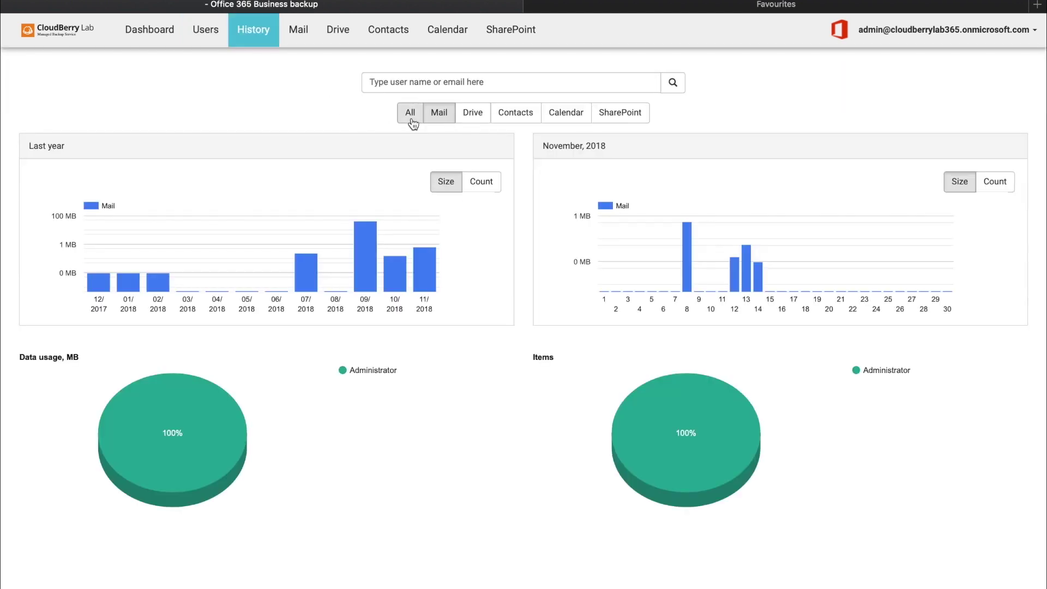
pyautogui.click(410, 115)
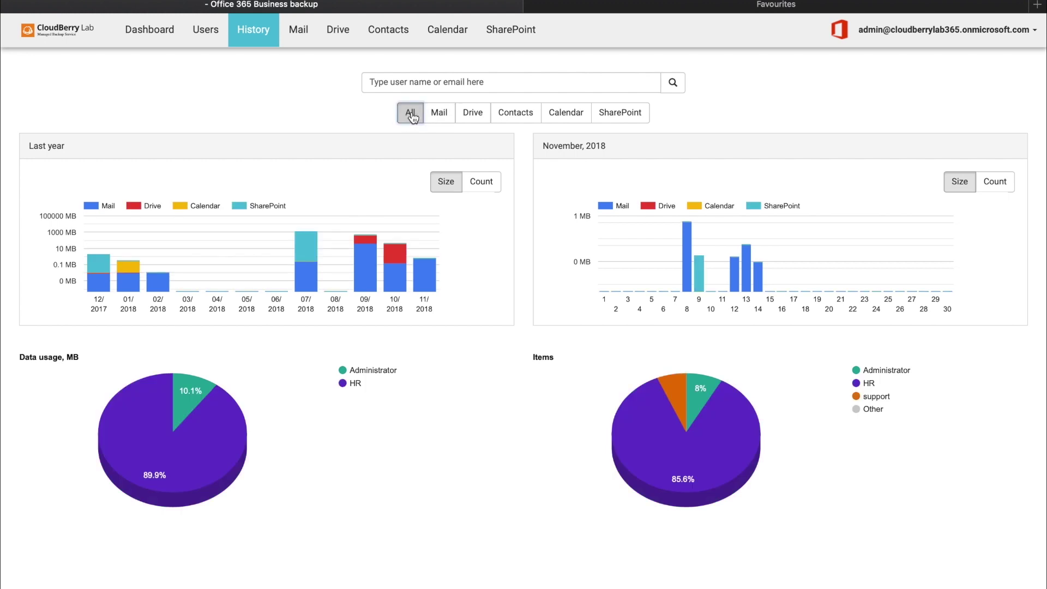
pyautogui.click(485, 82)
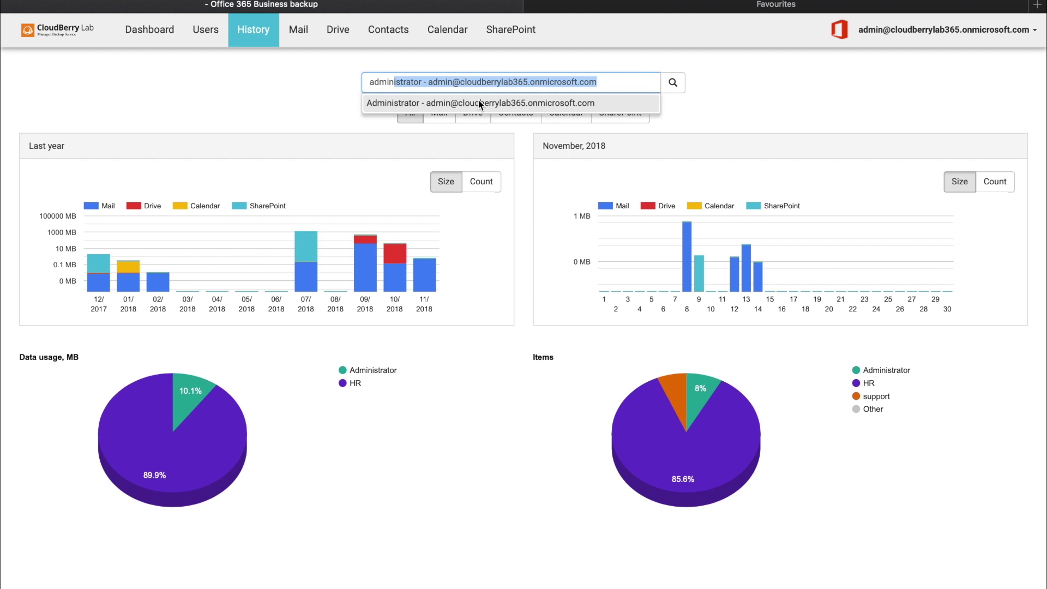
pyautogui.click(480, 103)
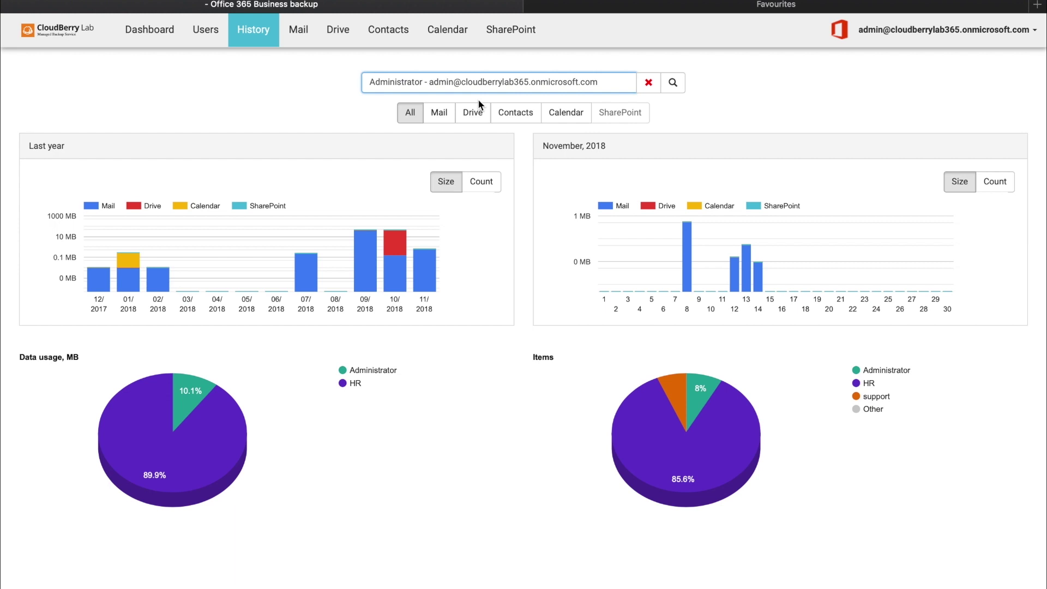
pyautogui.click(205, 31)
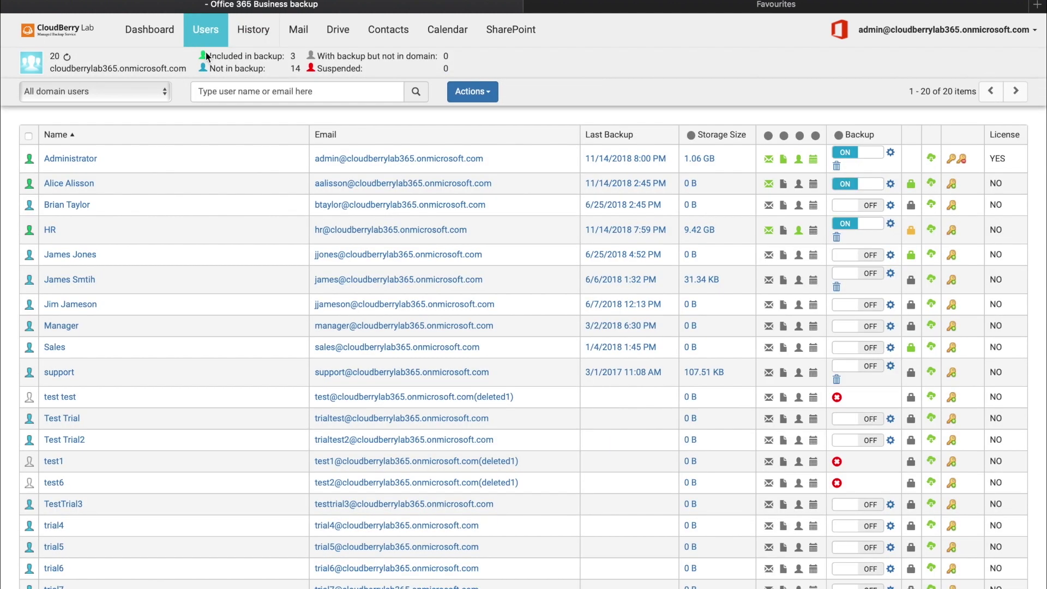
# Enable the message filter in the Administrator's mail backup options.
pyautogui.click(70, 159)
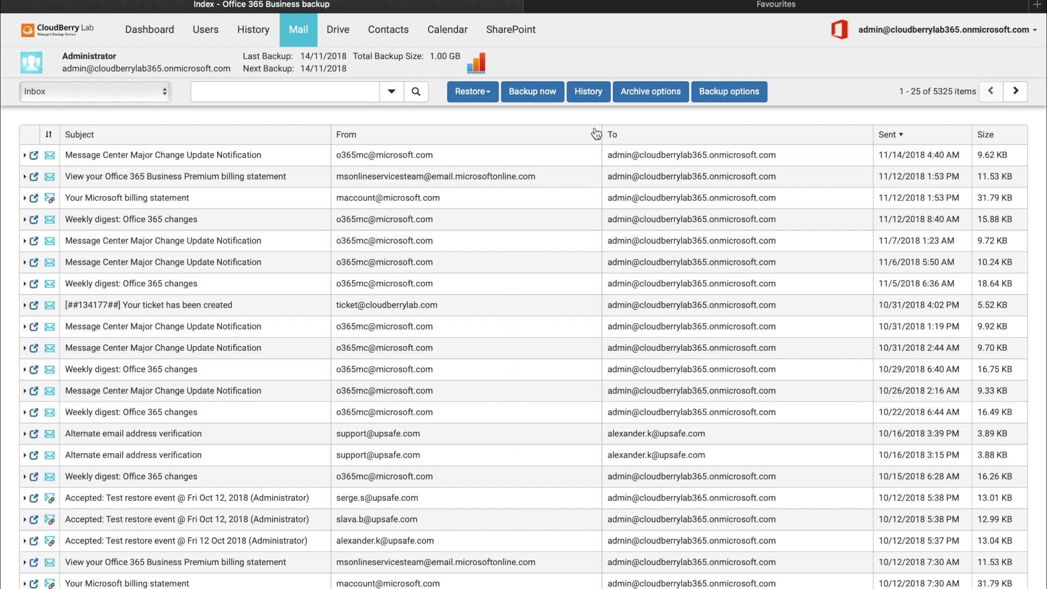
pyautogui.click(758, 94)
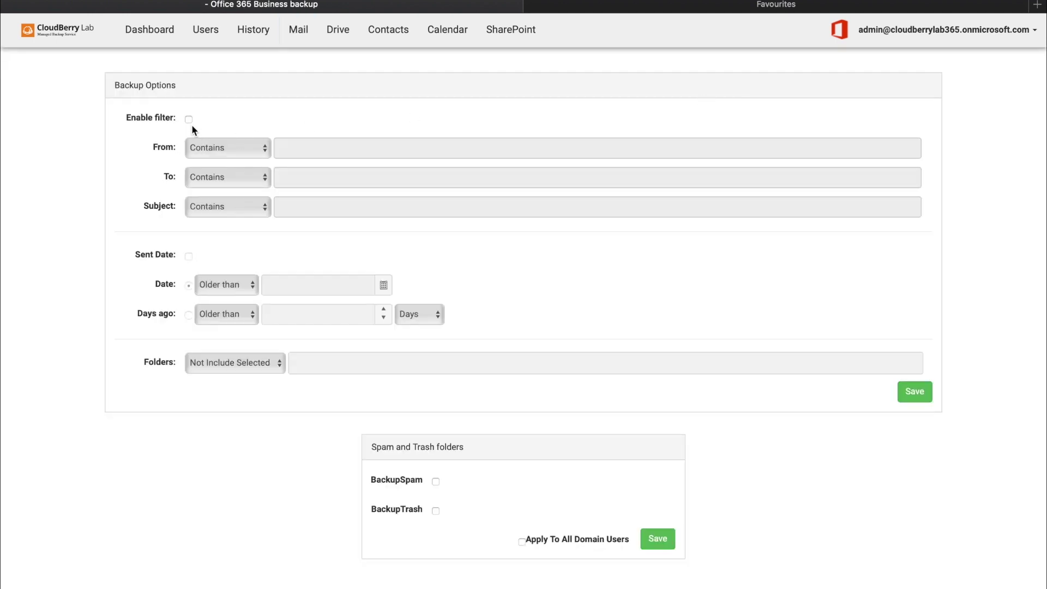
pyautogui.click(189, 119)
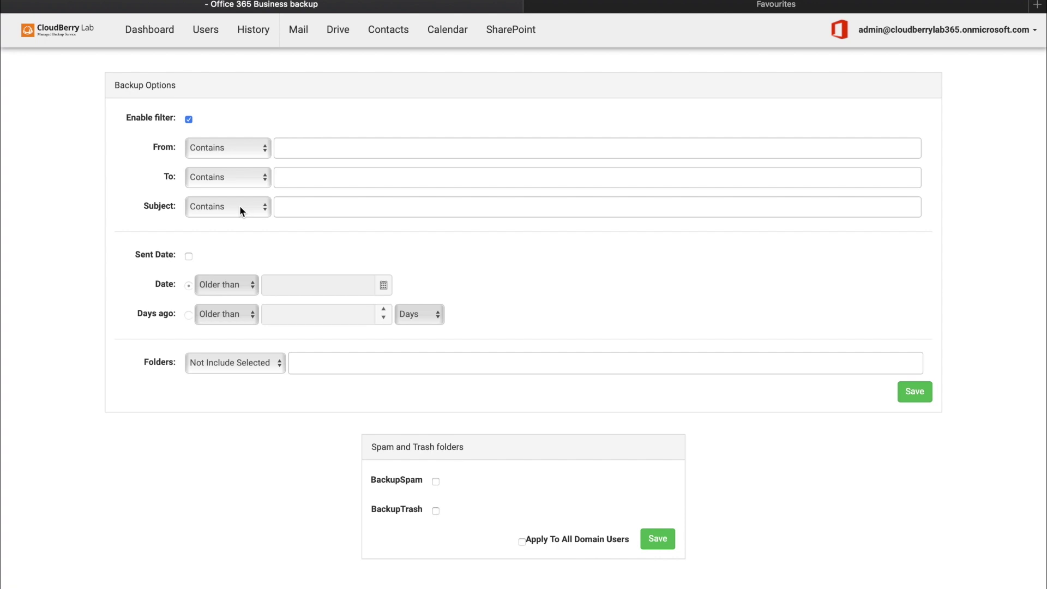
pyautogui.click(306, 43)
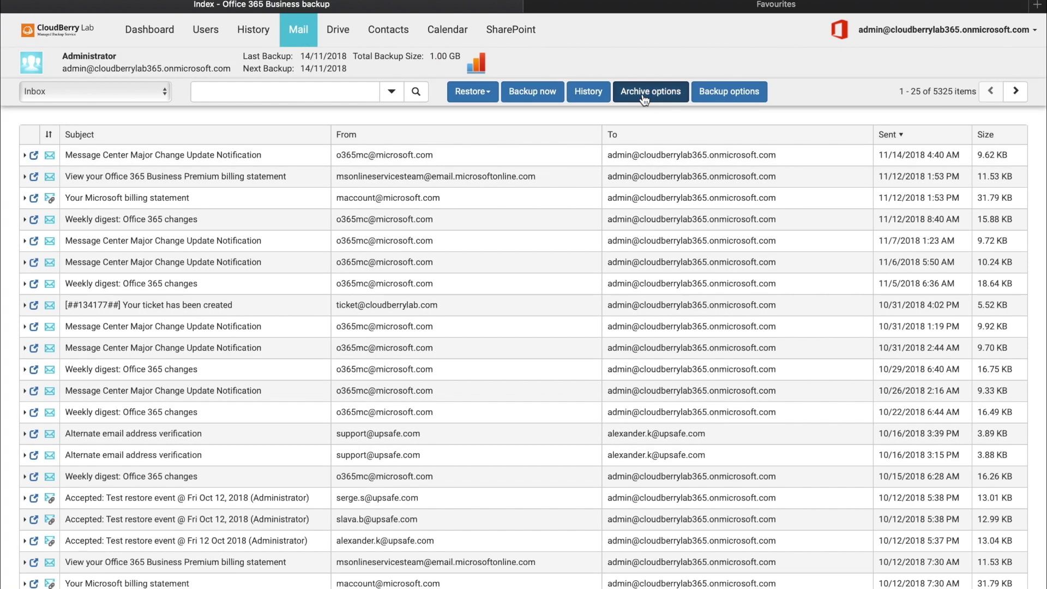
pyautogui.click(646, 93)
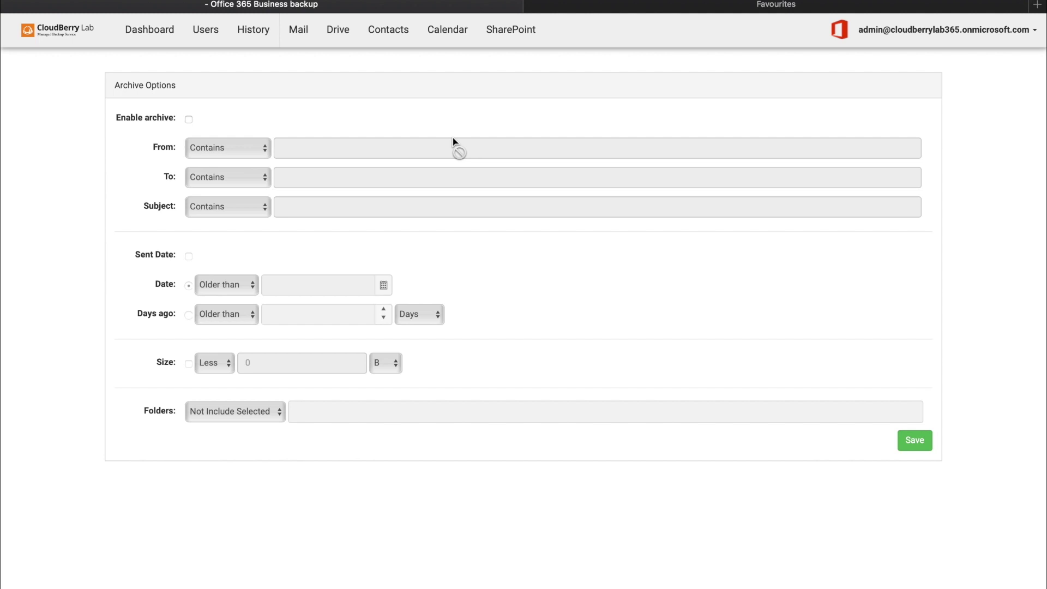
pyautogui.click(189, 120)
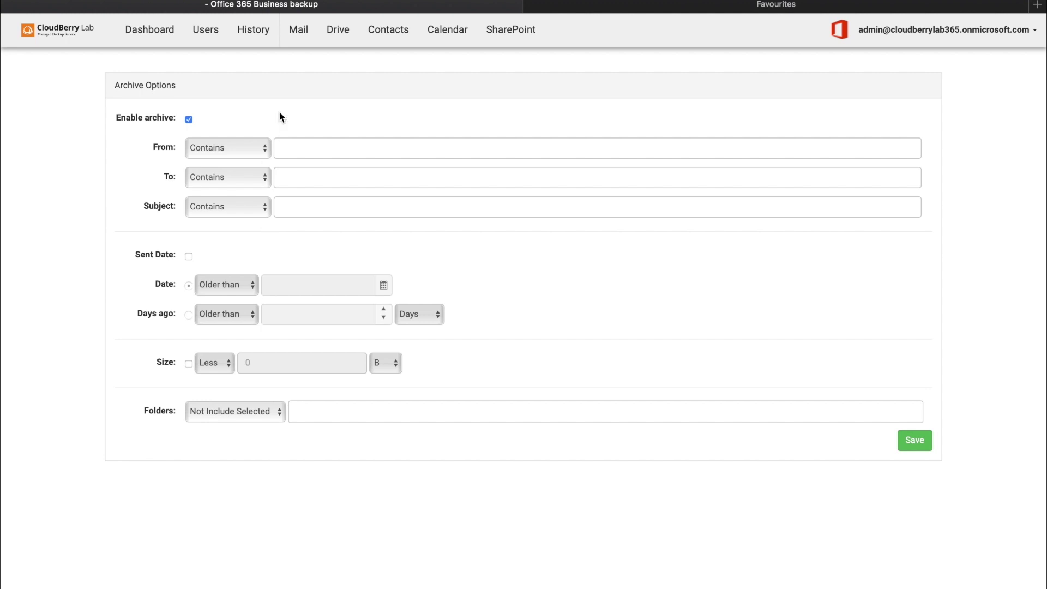
pyautogui.click(303, 34)
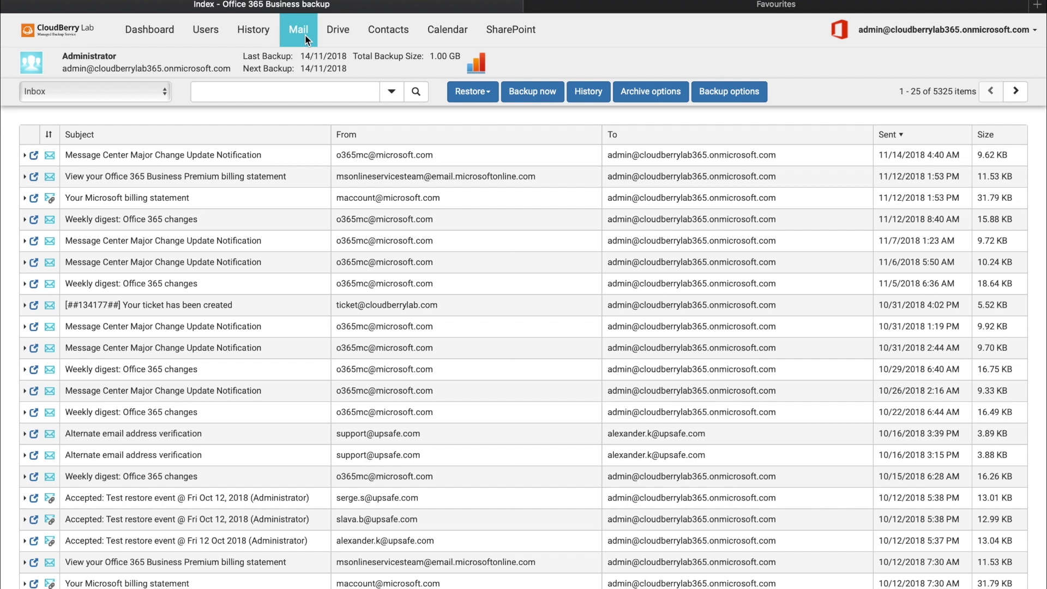
# Run an immediate mail backup, then search backed-up mail for 'cloudberry' and view the newest message's restore options.
pyautogui.click(518, 92)
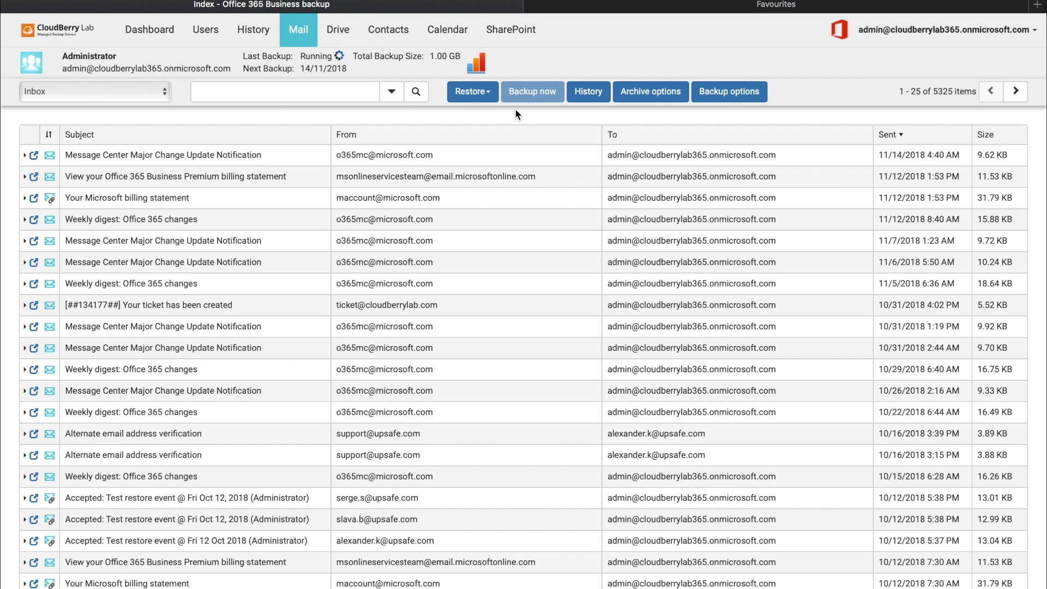
pyautogui.click(483, 95)
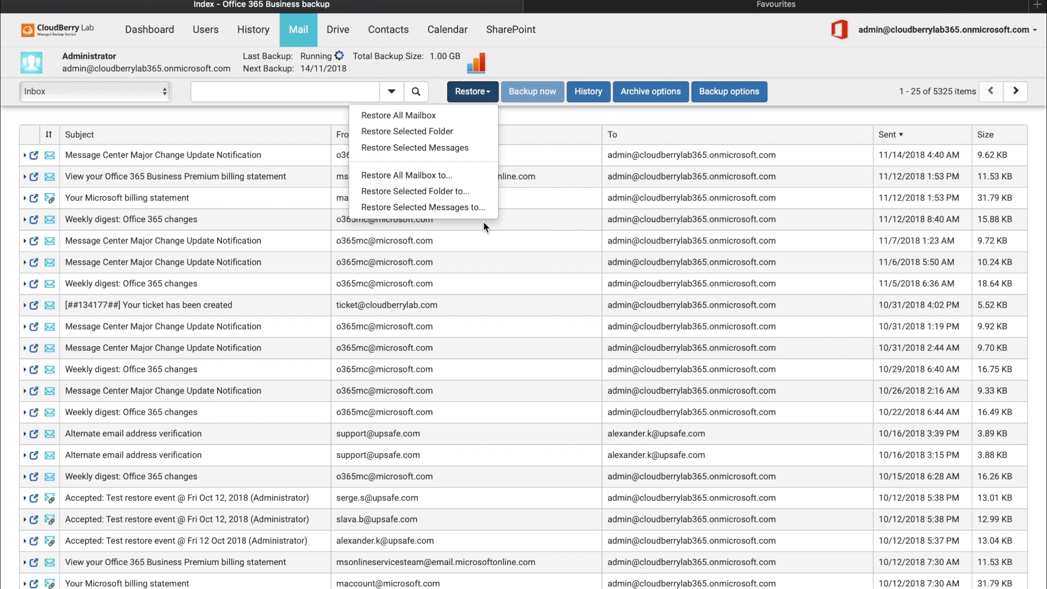
pyautogui.click(264, 87)
pyautogui.write('cloudberry')
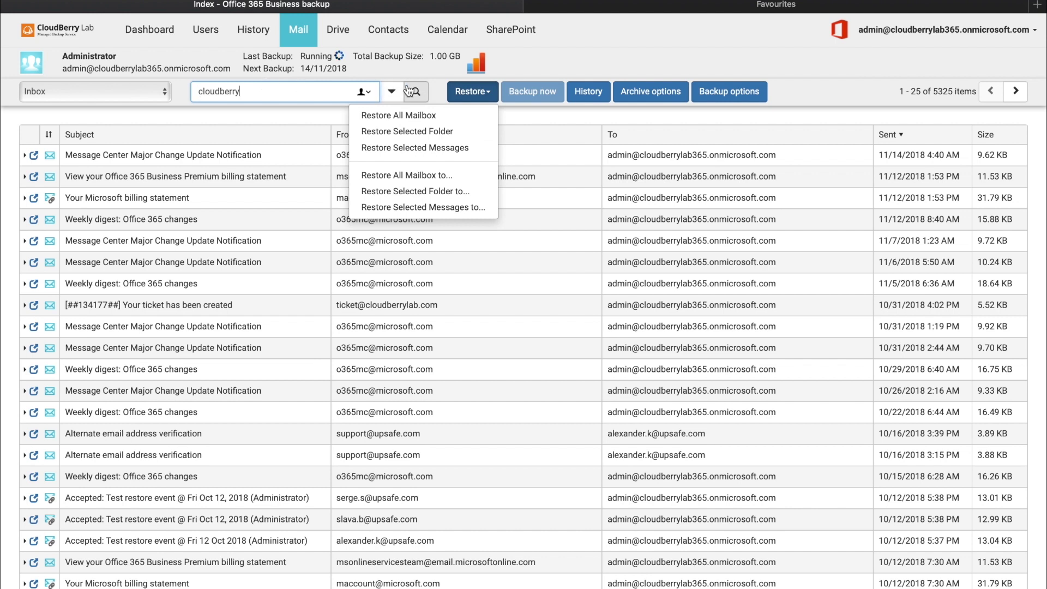
pyautogui.click(415, 90)
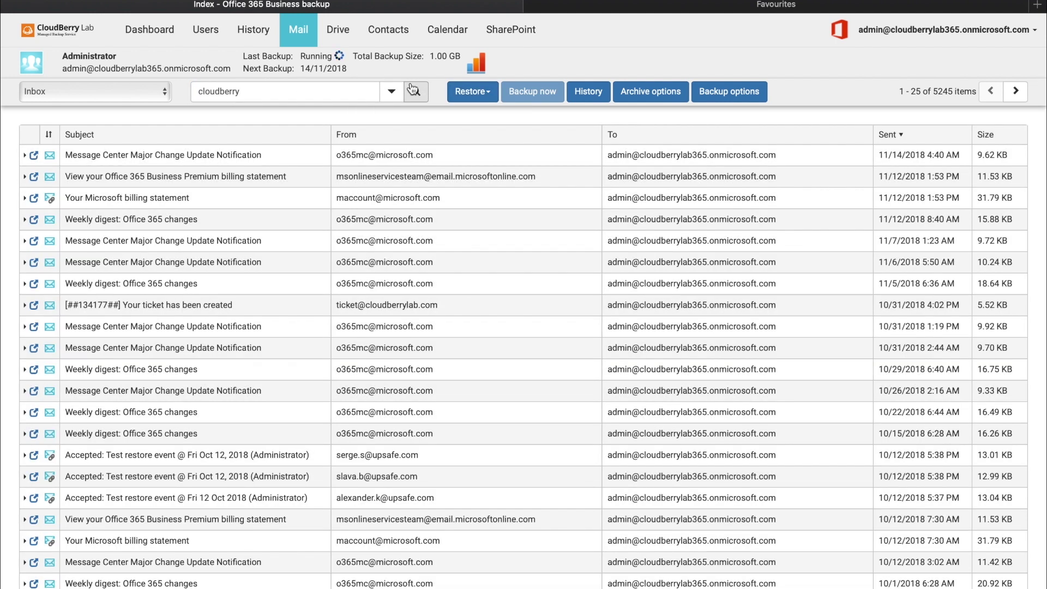
pyautogui.click(293, 156)
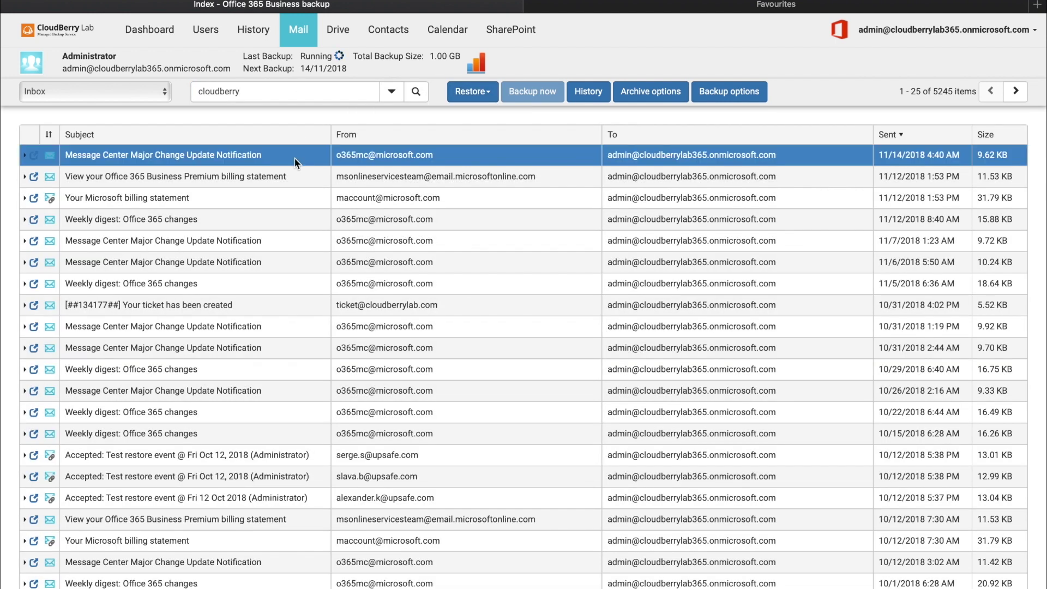
pyautogui.click(472, 91)
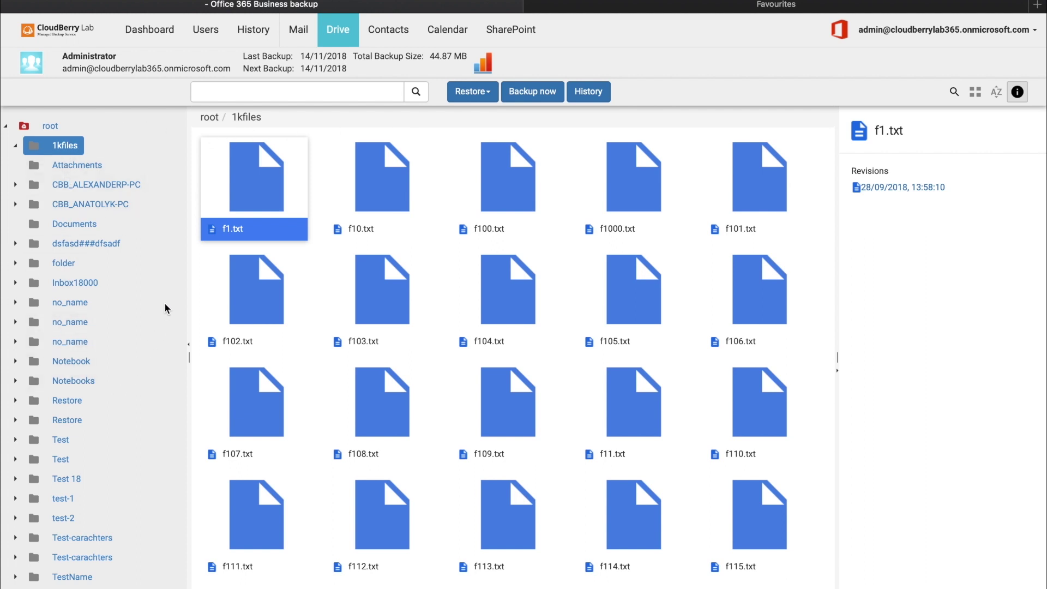
# In the Drive root folder, review the revisions and restore choices of 11-23.docx and 12 15.docx.
pyautogui.click(53, 126)
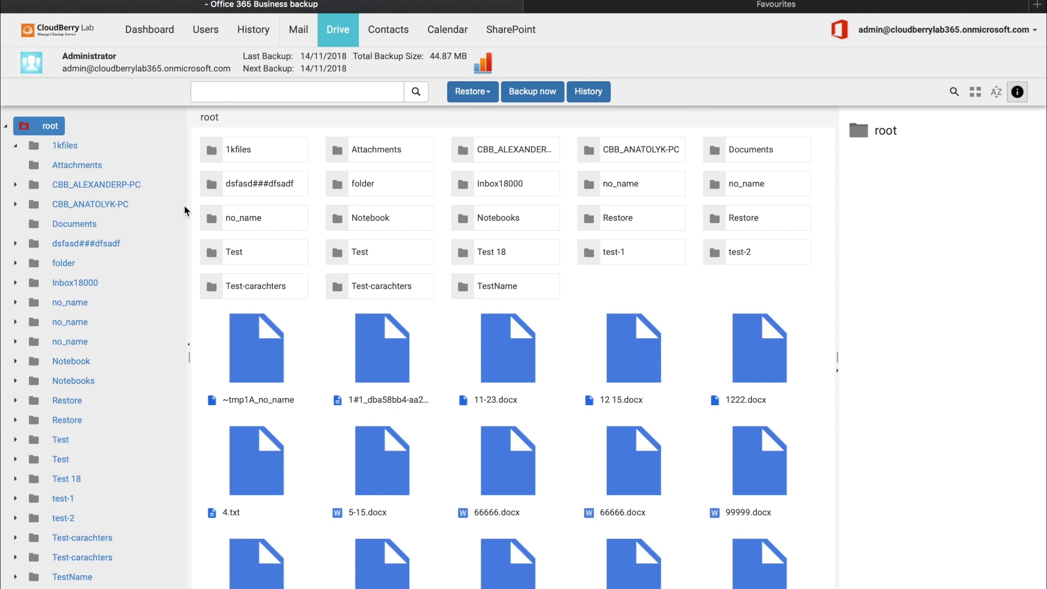
pyautogui.click(502, 349)
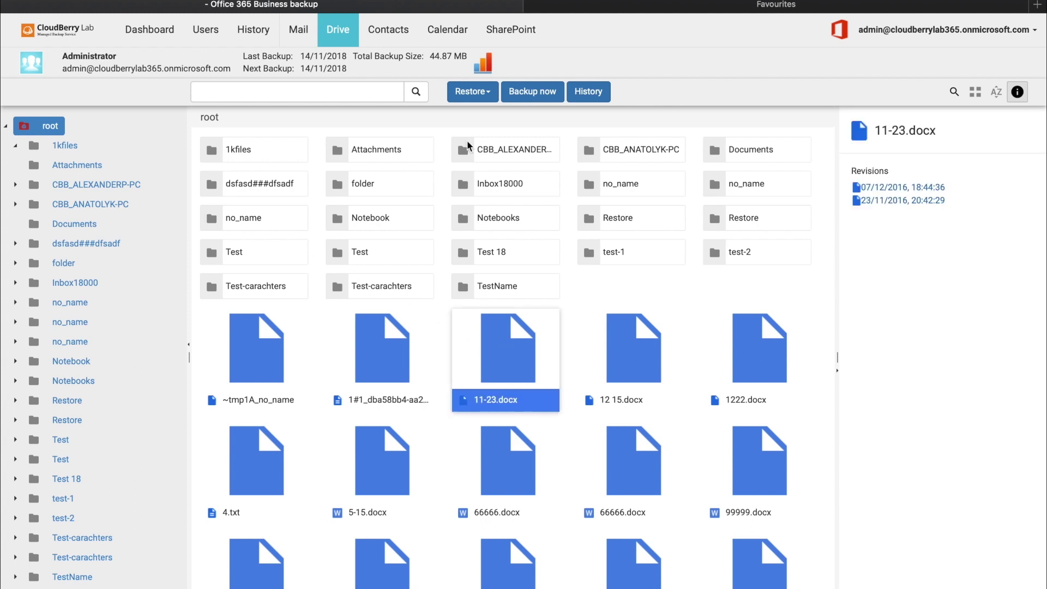
pyautogui.click(472, 95)
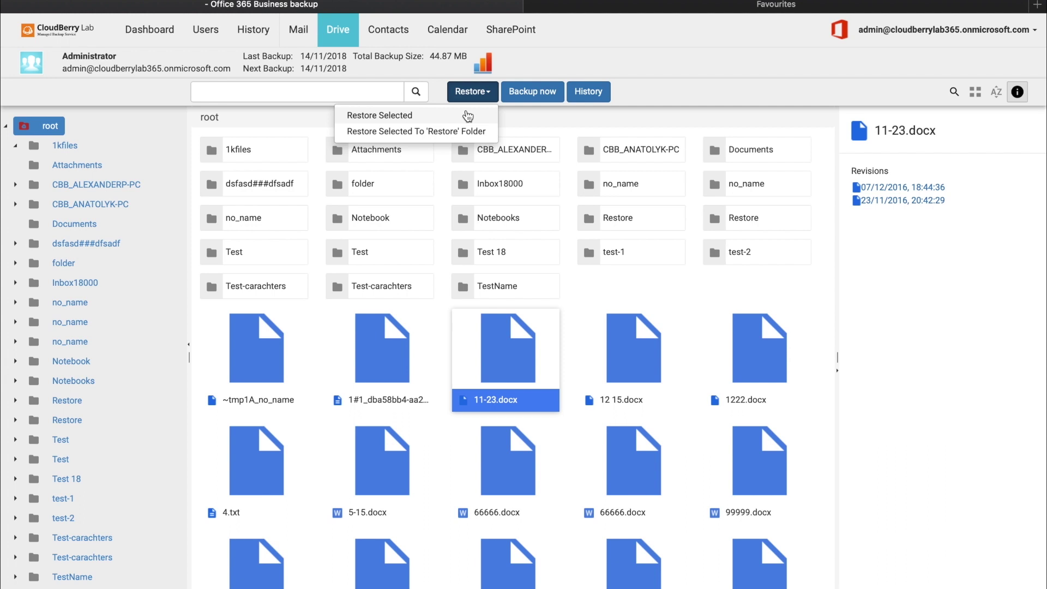
pyautogui.click(468, 116)
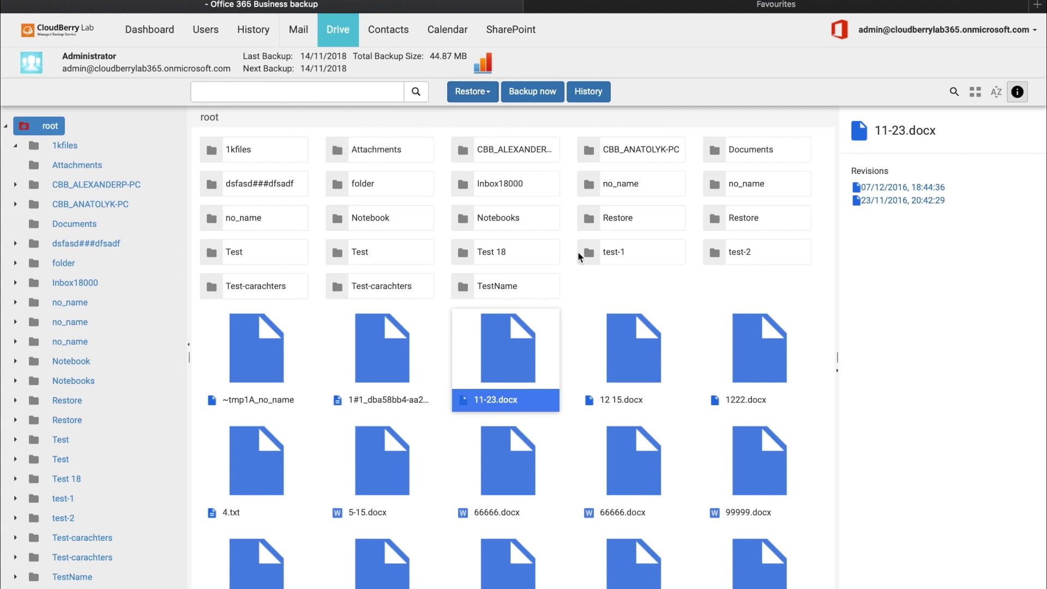
pyautogui.click(624, 358)
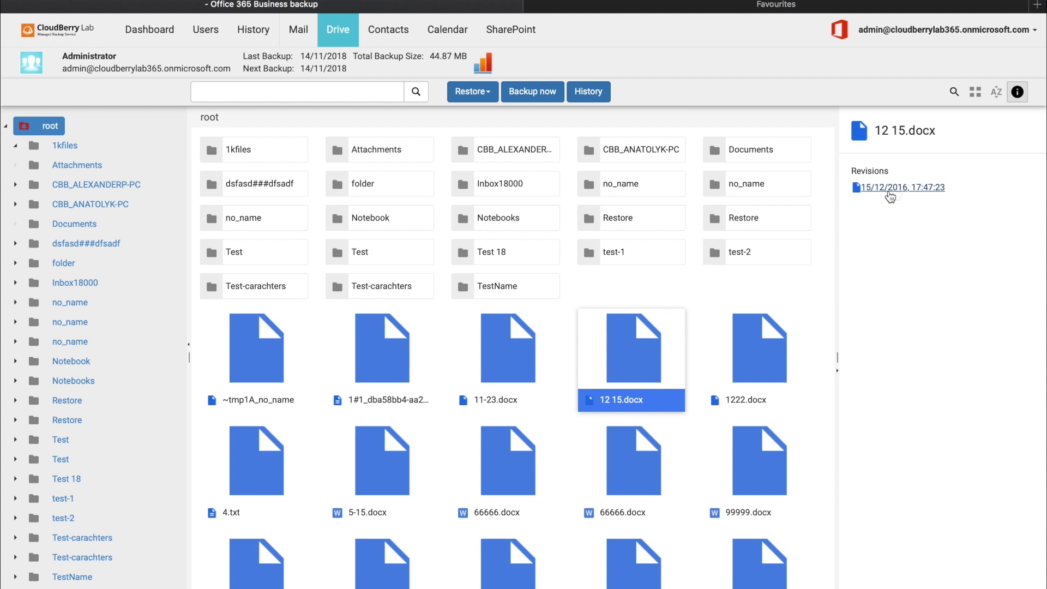
pyautogui.click(406, 30)
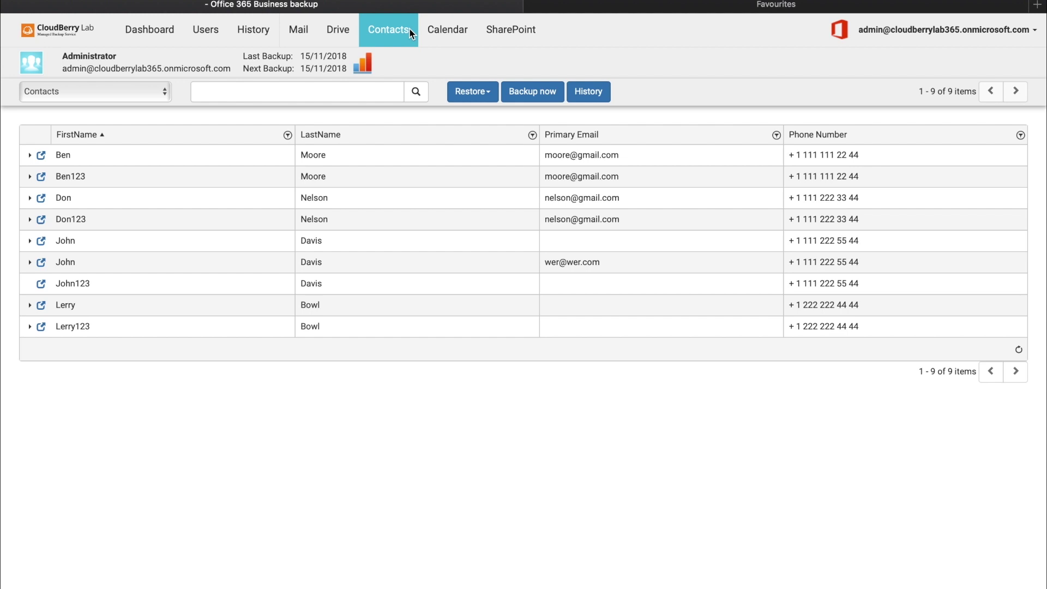
pyautogui.click(150, 93)
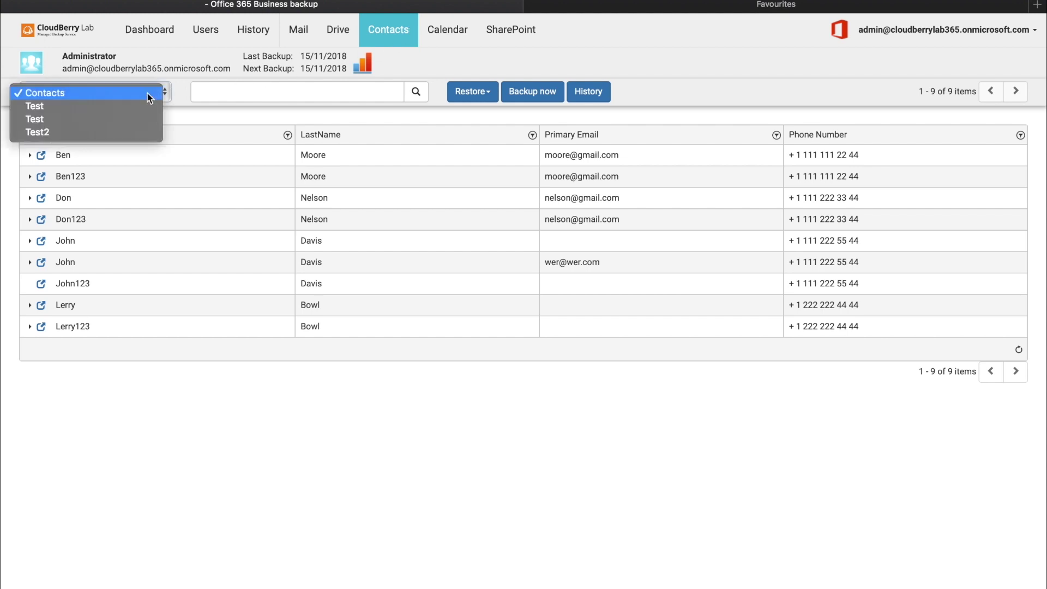
pyautogui.click(182, 111)
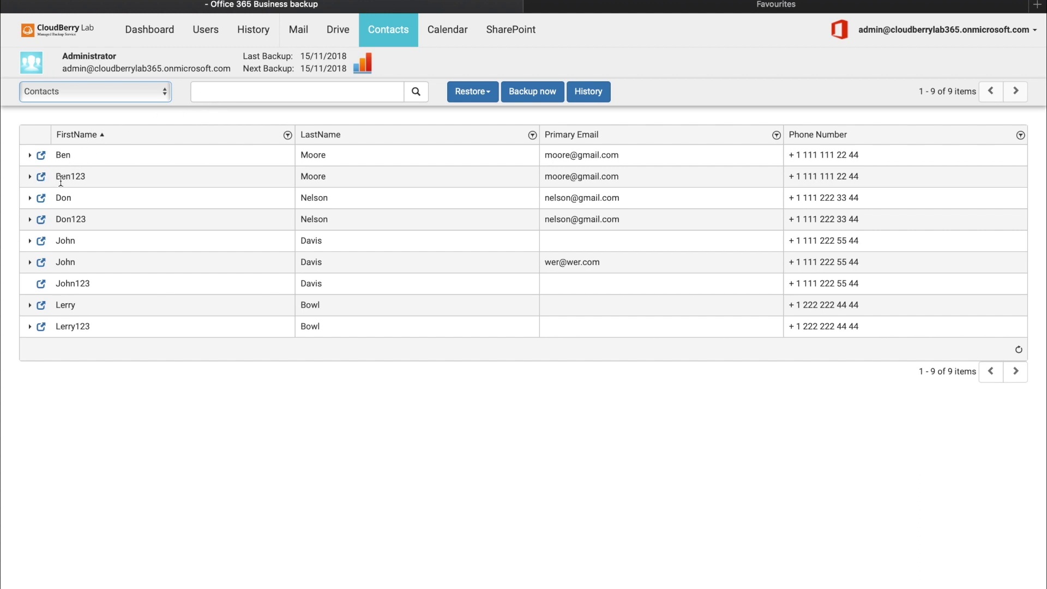
pyautogui.click(30, 176)
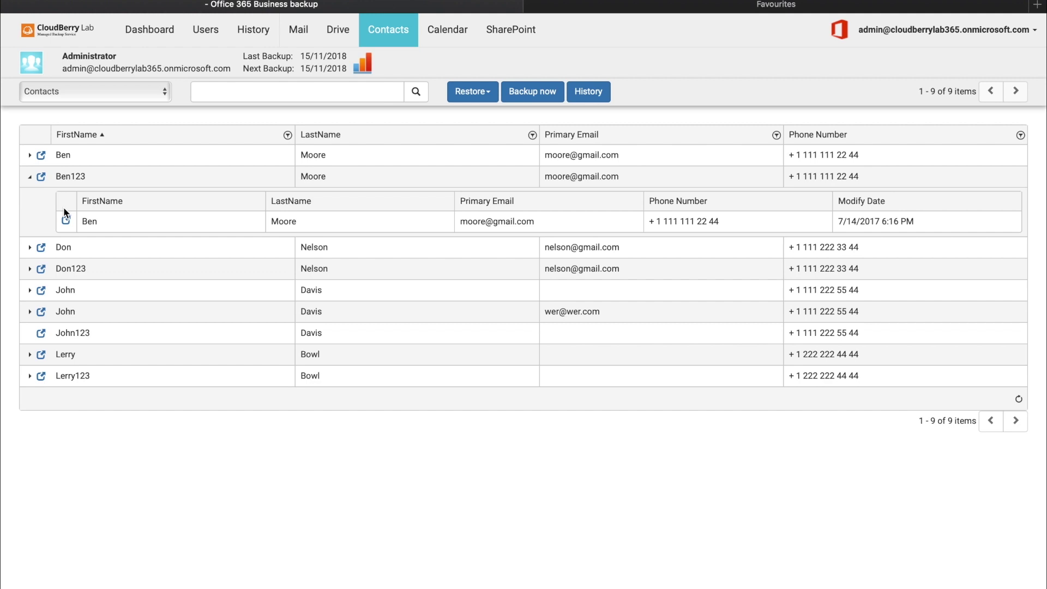
# Show all My Calendars events for November 2018, review restore options, and view Thanksgiving Day's details.
pyautogui.click(454, 39)
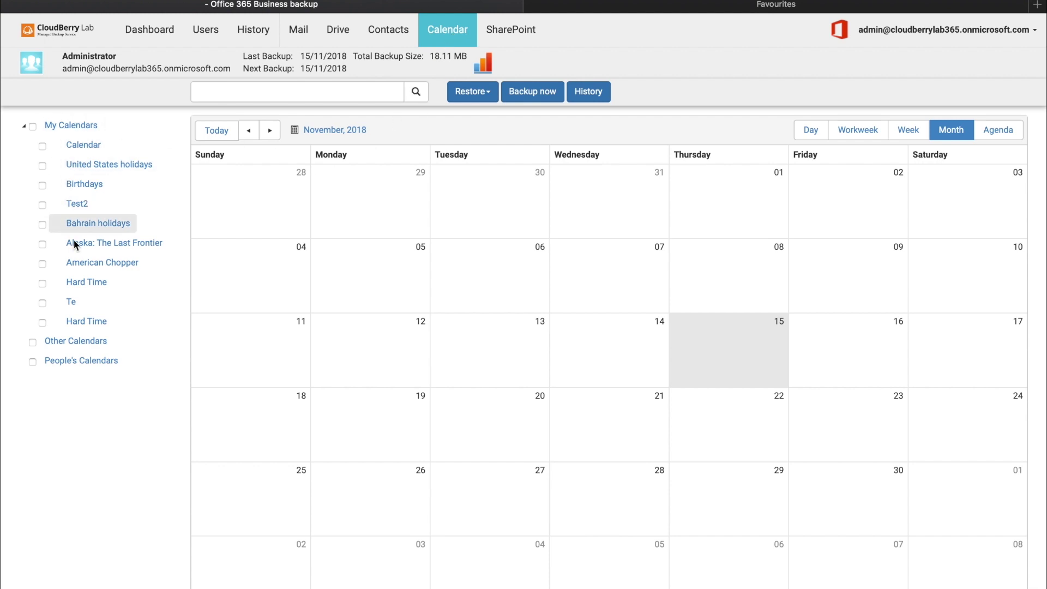
pyautogui.click(33, 126)
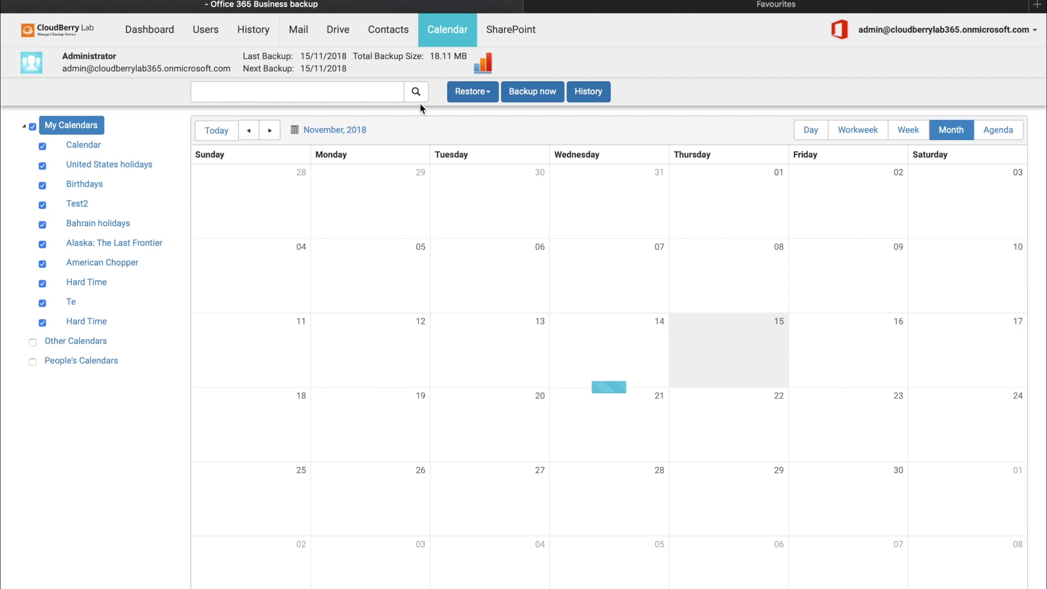
pyautogui.click(471, 91)
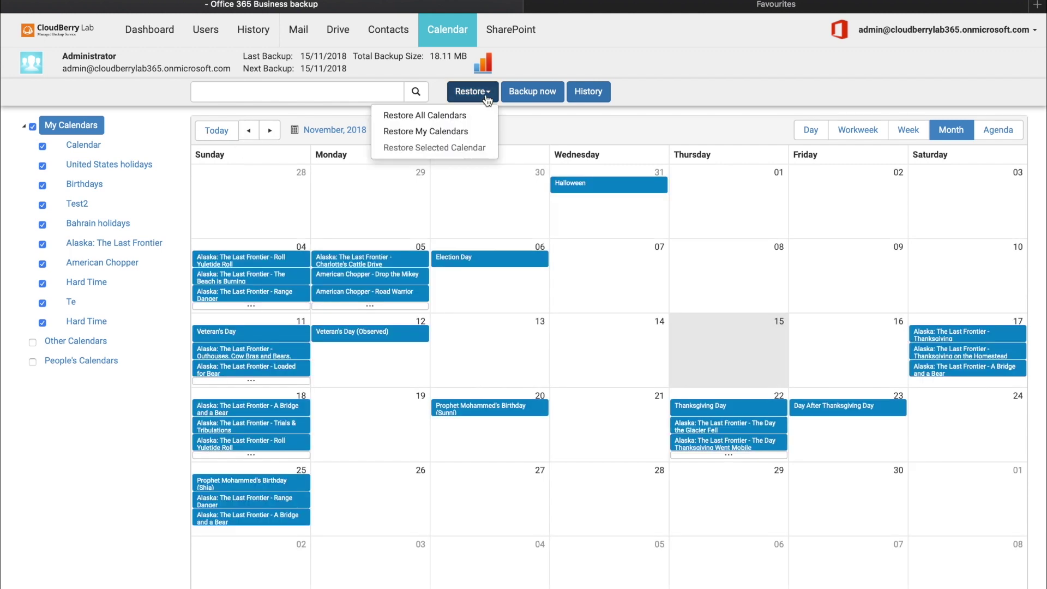
pyautogui.click(591, 214)
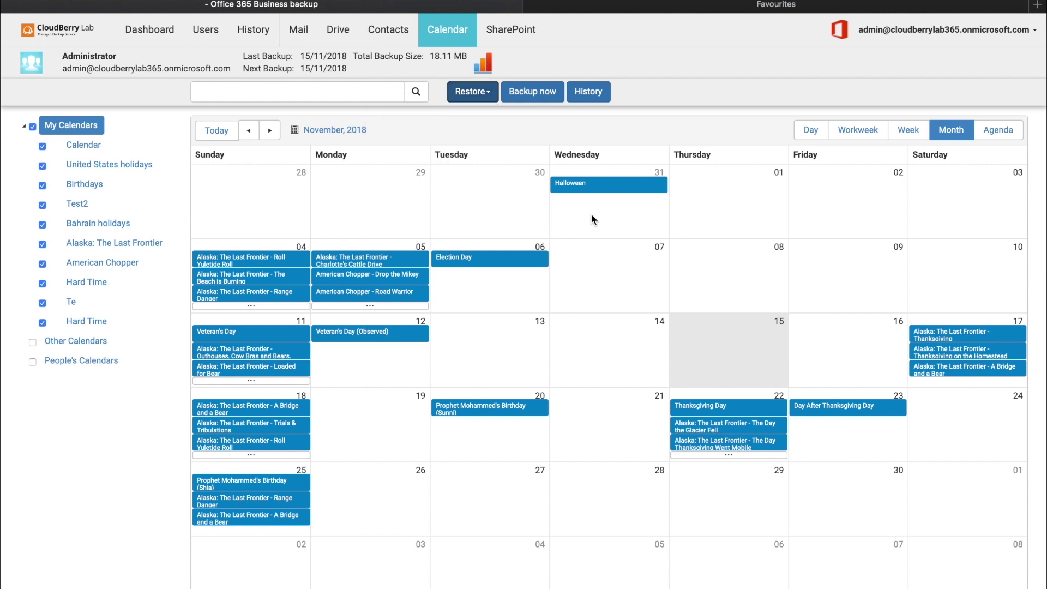
pyautogui.click(734, 410)
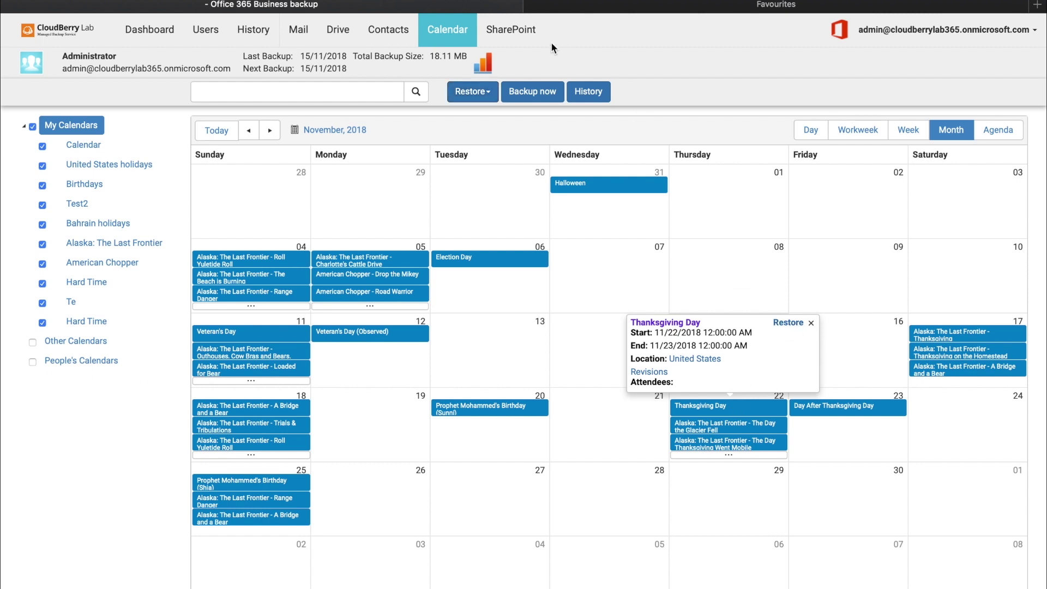
pyautogui.click(527, 37)
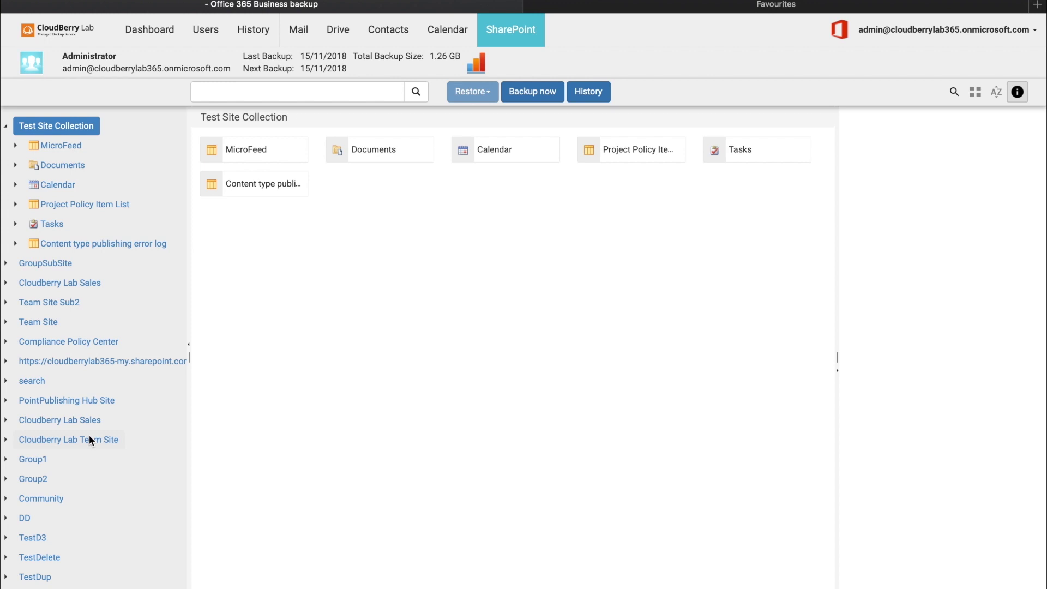
# Open the Cloudberry Lab Team Site's Documents library and show 8888.docx's two revisions and restore options.
pyautogui.click(90, 439)
pyautogui.scroll(-5, 89, 440)
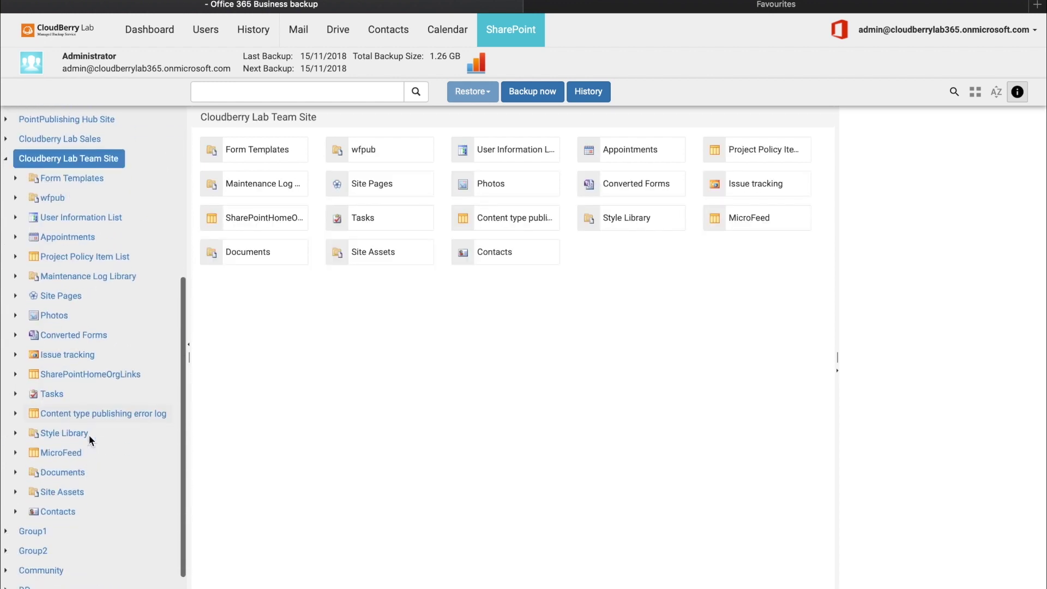
pyautogui.click(71, 473)
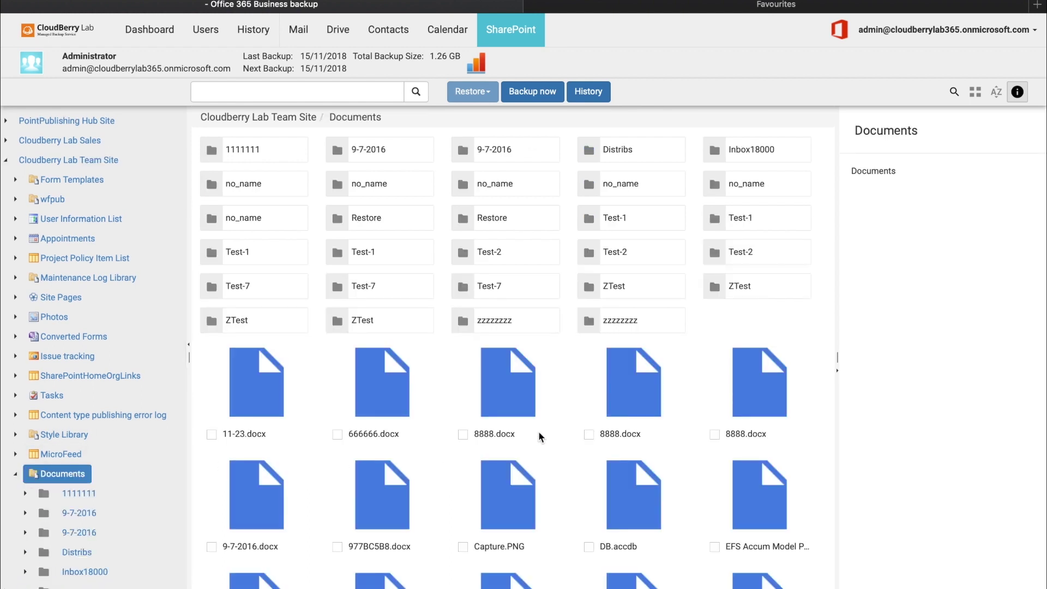
pyautogui.click(580, 439)
pyautogui.click(485, 90)
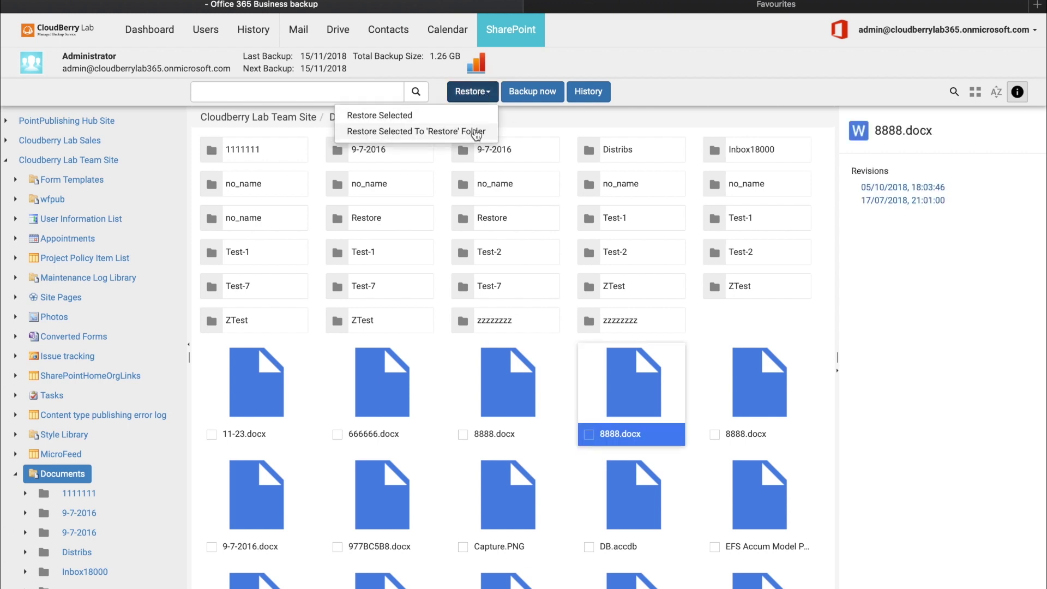